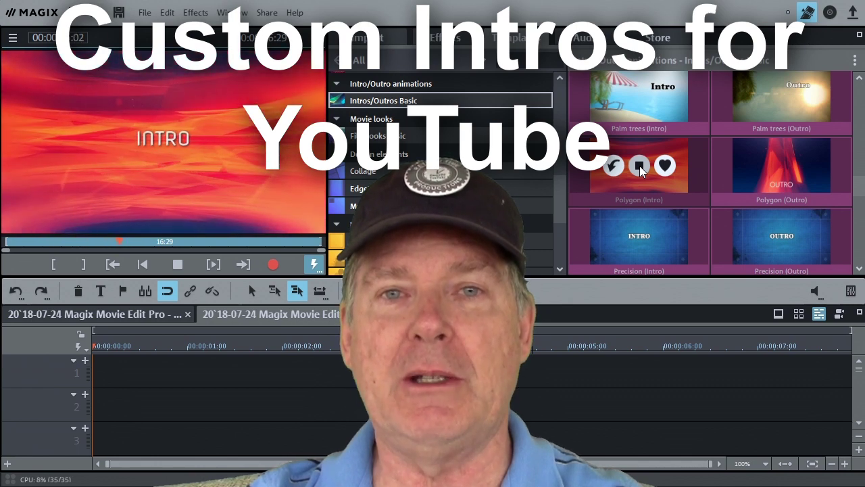
Step: Preview the Polygon, Precision and Palm trees intro templates
left_click(639, 165)
left_click(638, 237)
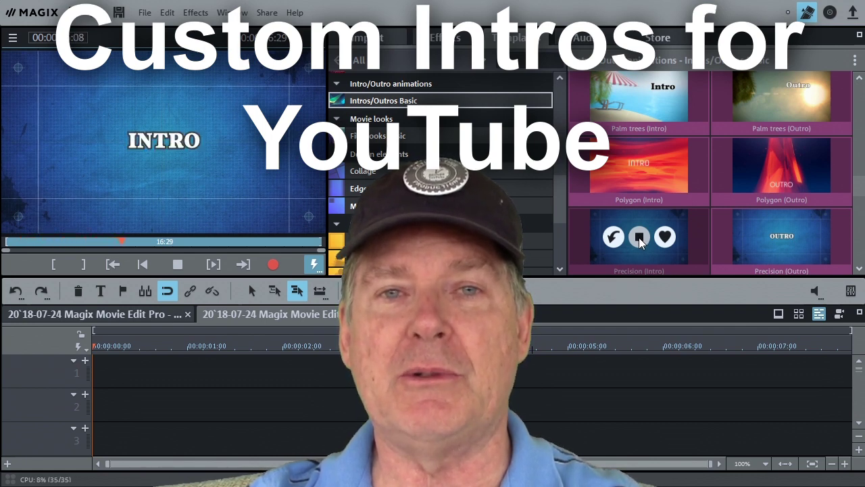
left_click(639, 238)
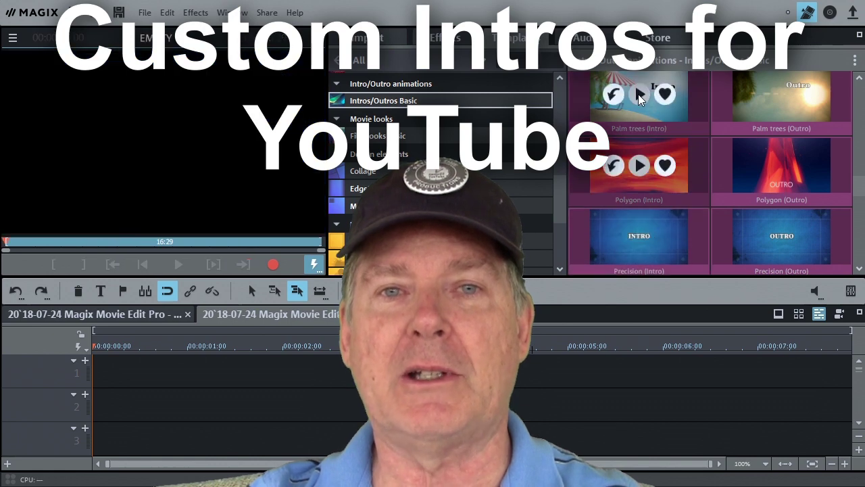
left_click(639, 94)
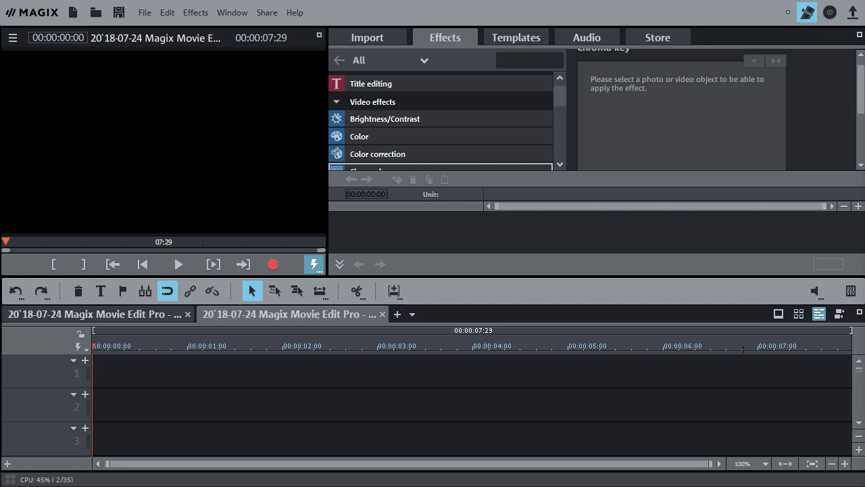
Step: Drop the 00953.MTS clip from Explorer onto track 1 of the timeline
left_click_drag(851, 311, 206, 386)
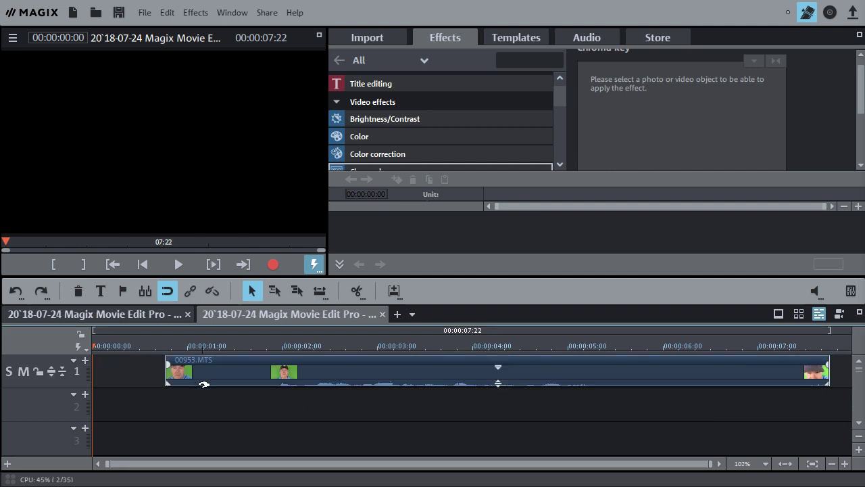
left_click(316, 369)
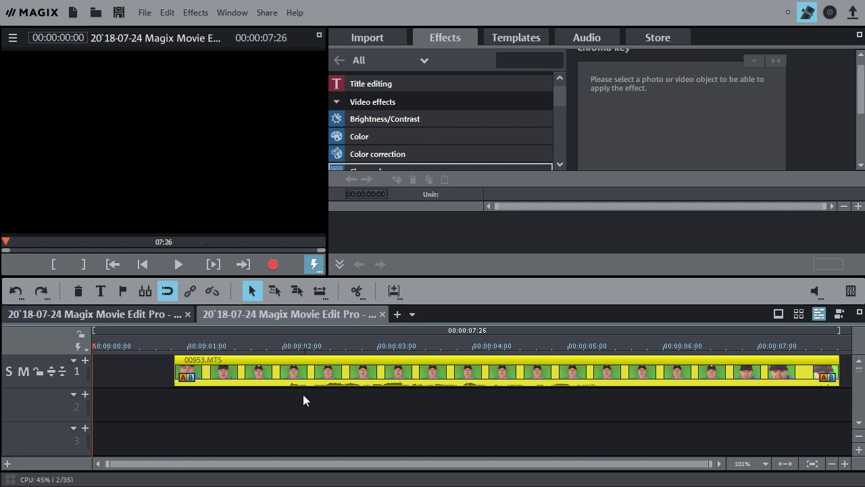
left_click(304, 407)
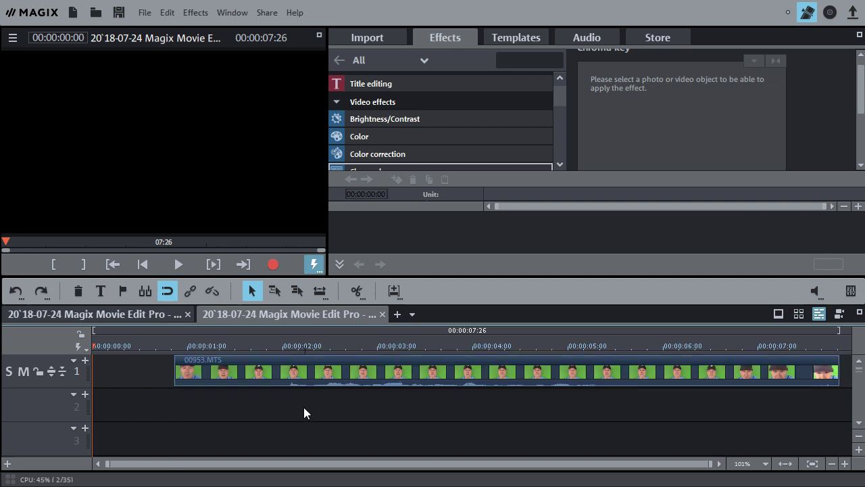
left_click(507, 38)
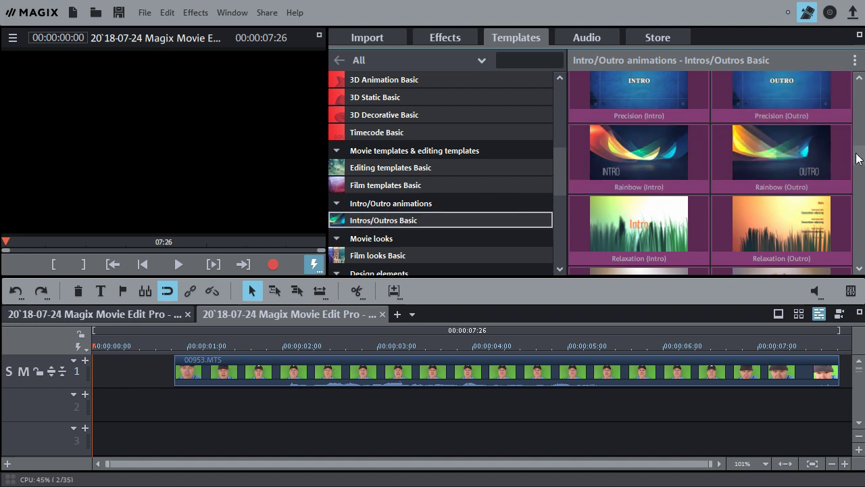
Step: Preview the Flares (Intro) template and place it at the start ahead of 00953.MTS
scroll(856, 159, "up", 5)
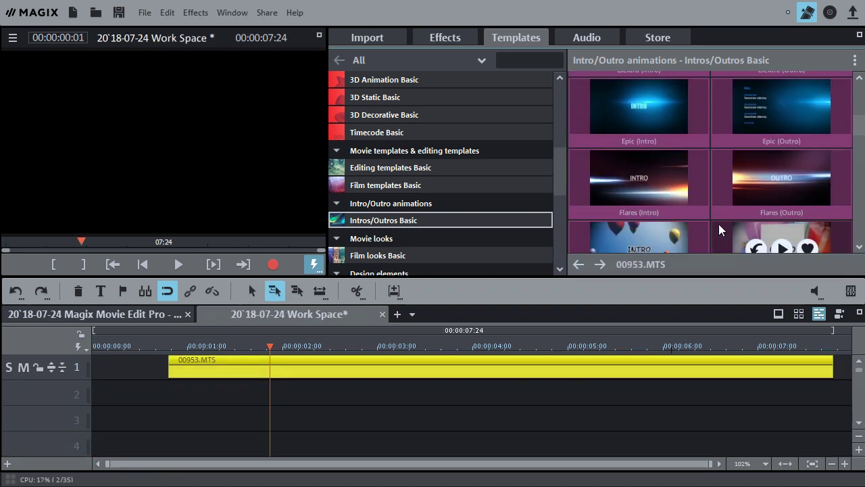
mouse_move(659, 183)
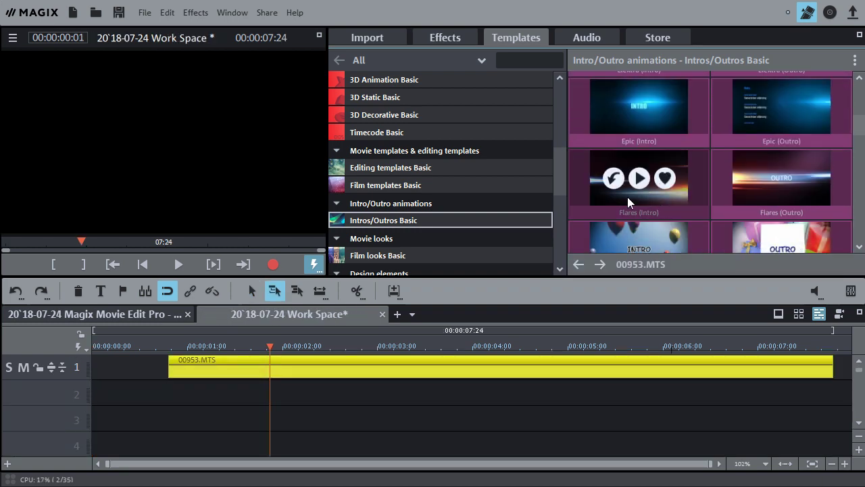
left_click(641, 179)
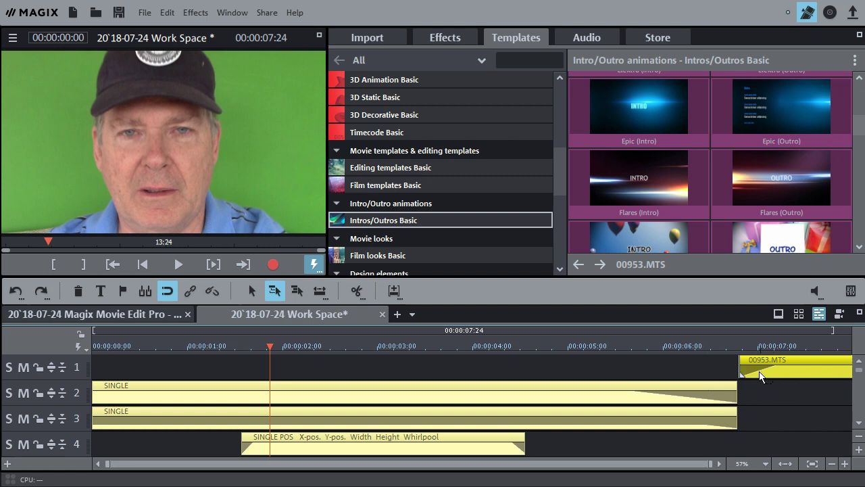
left_click(779, 411)
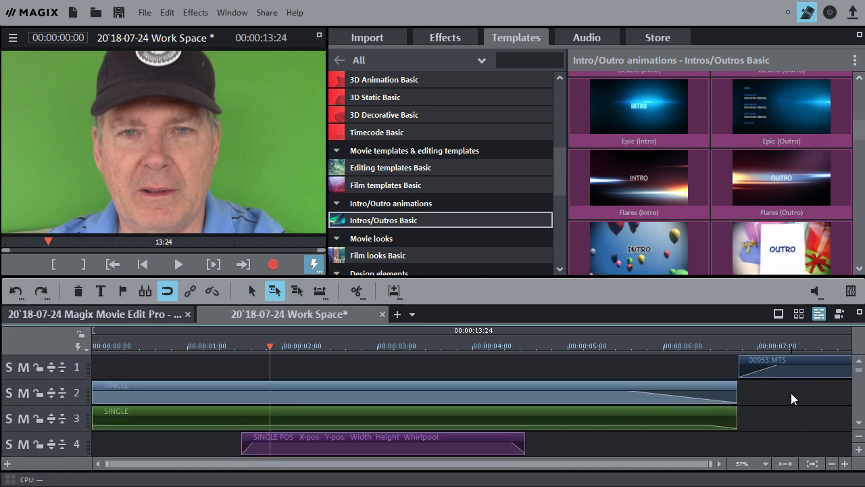
Step: Ungroup the intro from the video and delete both 00953.MTS clips on tracks 1 and 2
left_click(788, 368)
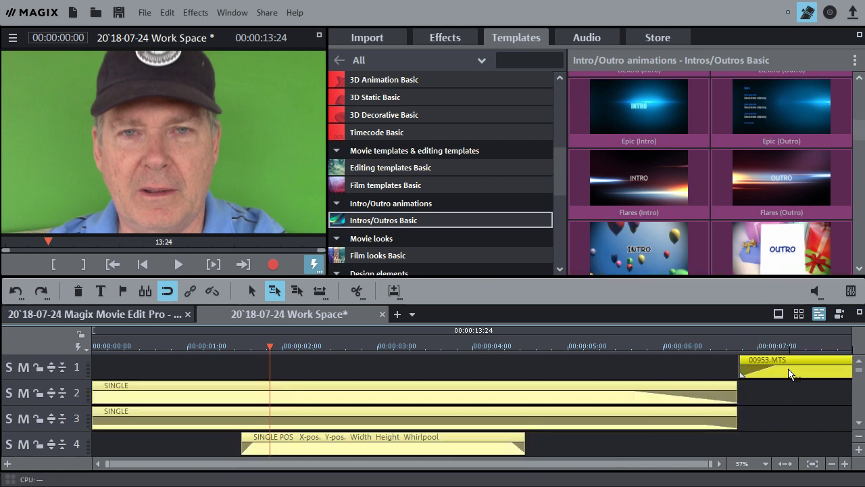
left_click_drag(790, 374, 762, 367)
left_click(692, 373)
left_click(781, 362)
left_click(210, 290)
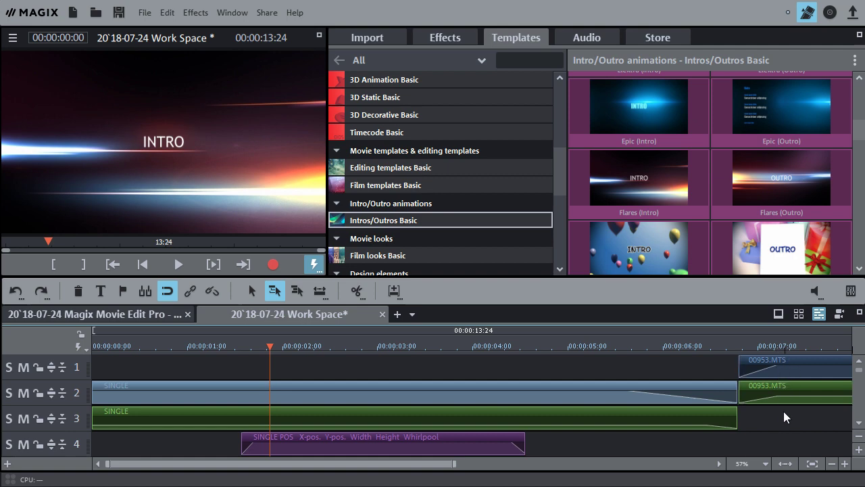
left_click_drag(757, 427, 804, 378)
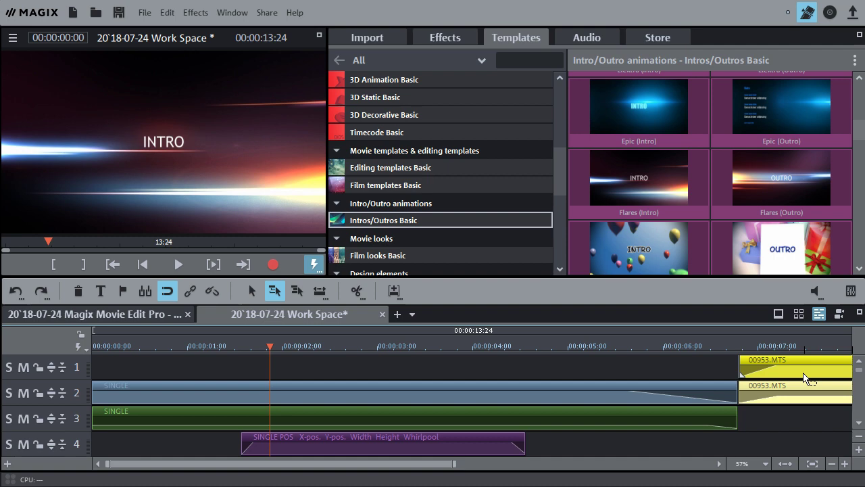
key("Delete")
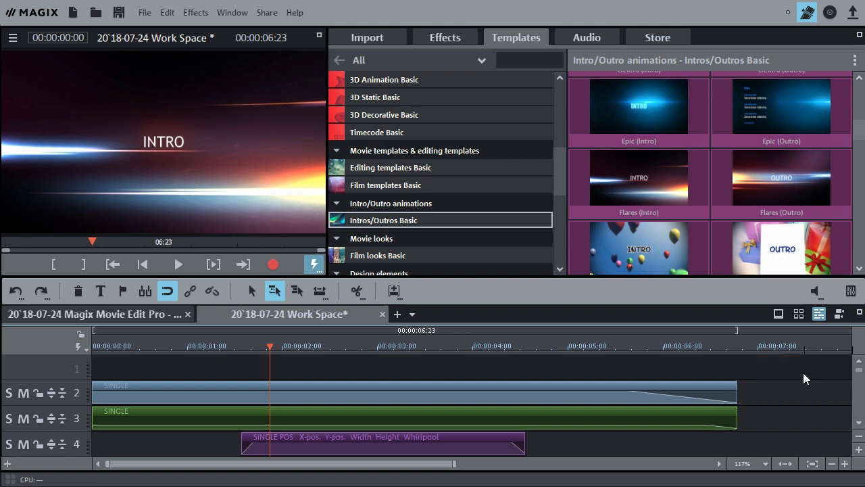
Step: Play the Flares intro from the start
left_click(859, 421)
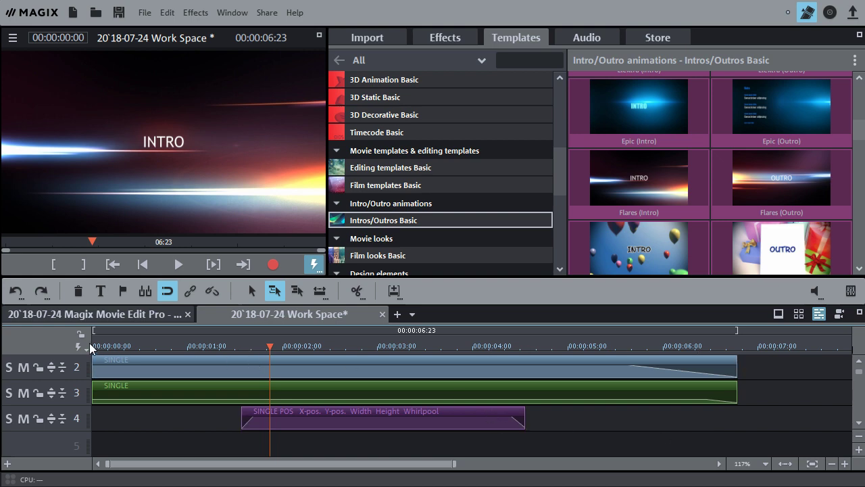
left_click(101, 343)
left_click(179, 264)
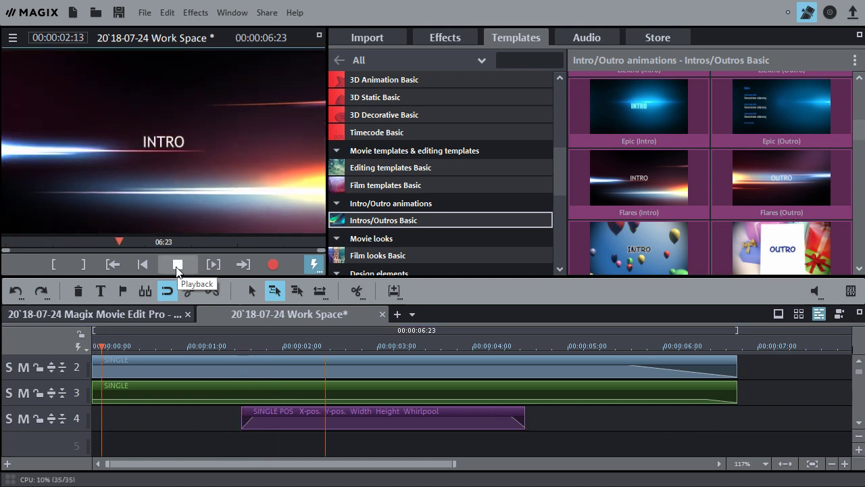
left_click(177, 264)
Step: Make the tracks taller with thumbnails, mute tracks 3 and 4, and replay the intro
left_click(699, 392)
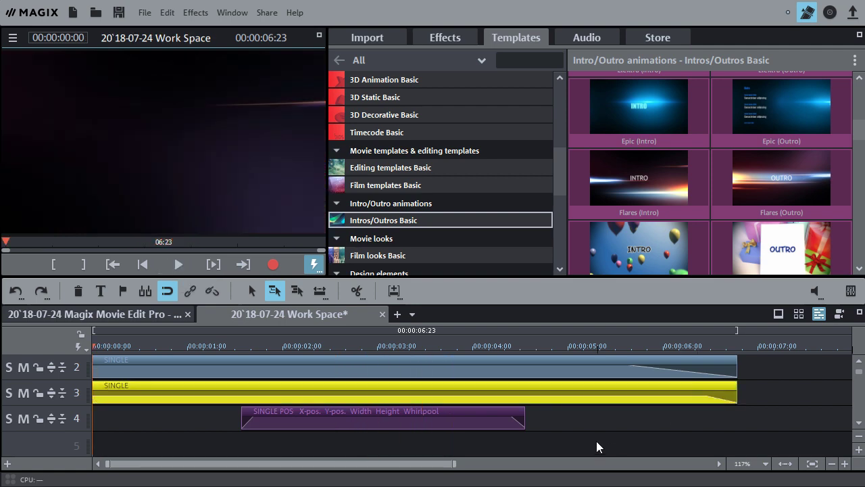
left_click(859, 450)
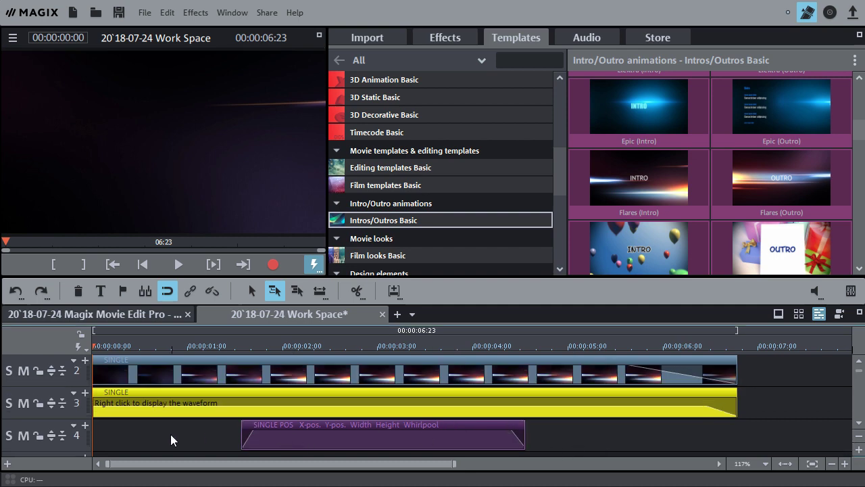
left_click(170, 371)
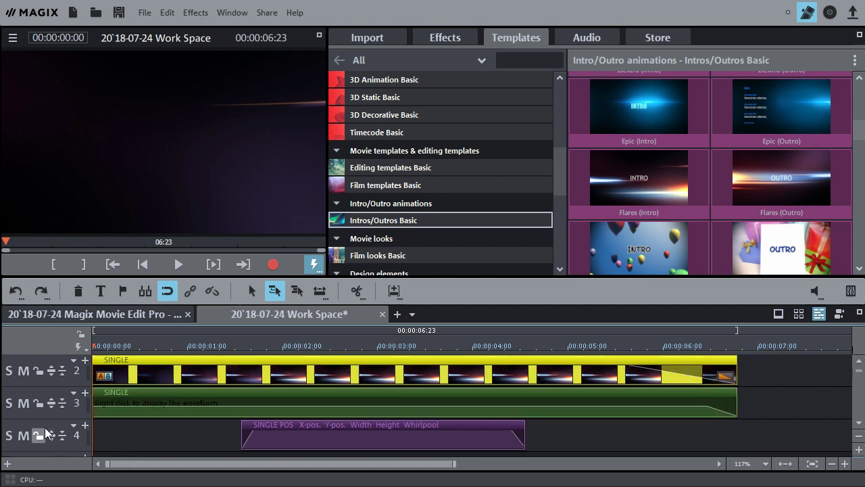
left_click(24, 404)
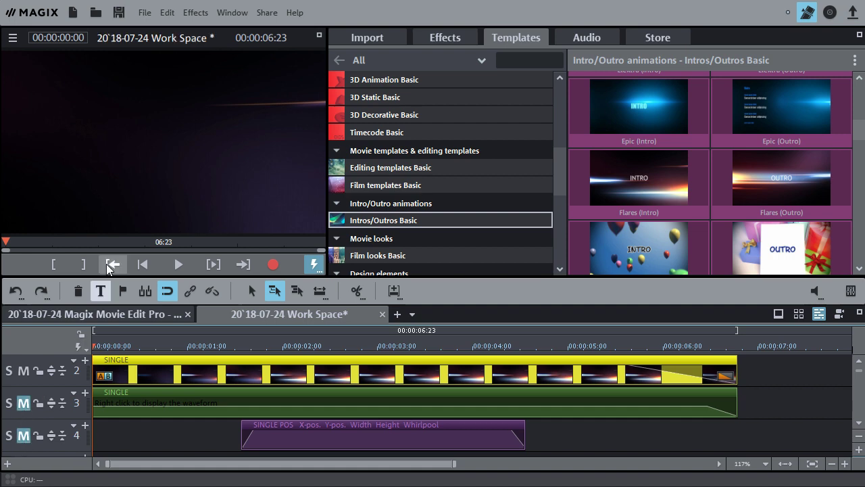
left_click(176, 264)
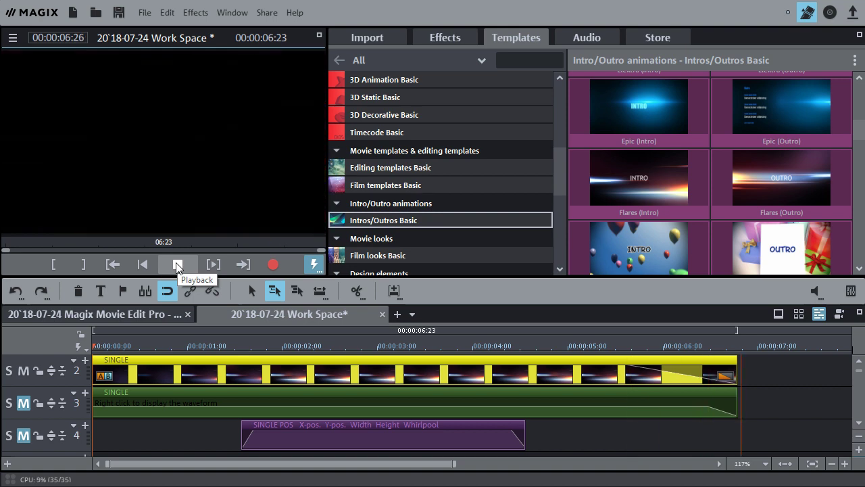
left_click(177, 264)
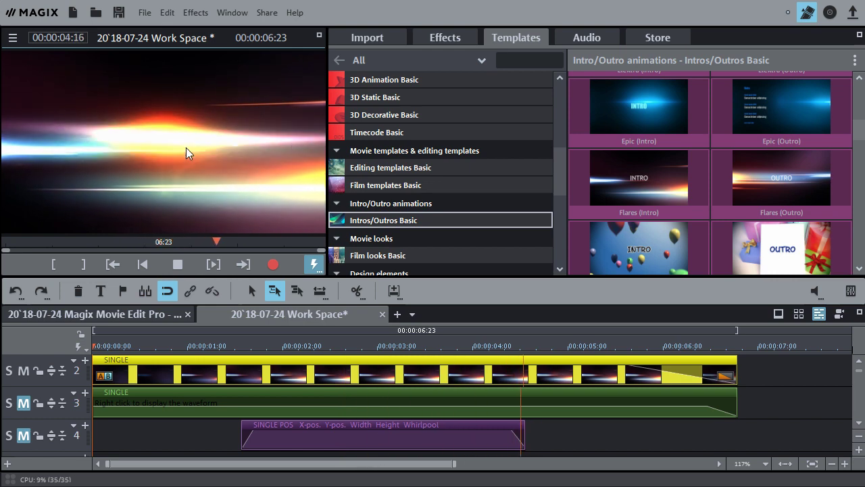
left_click(23, 371)
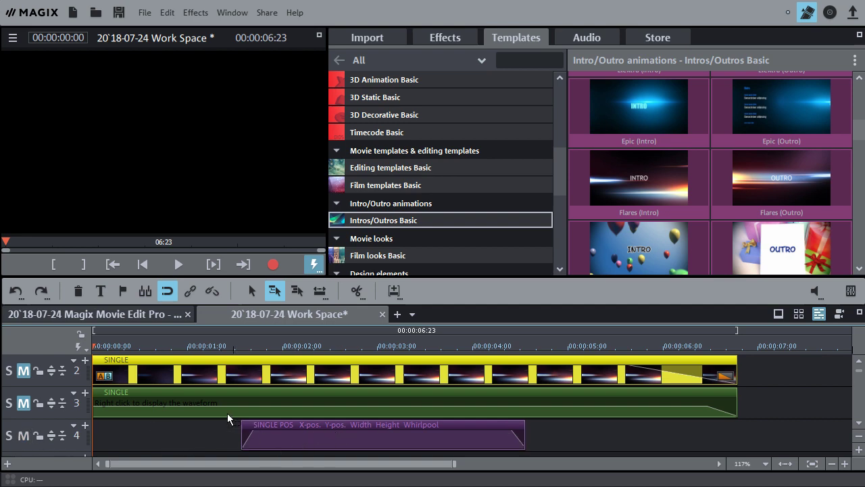
left_click(237, 338)
left_click(176, 260)
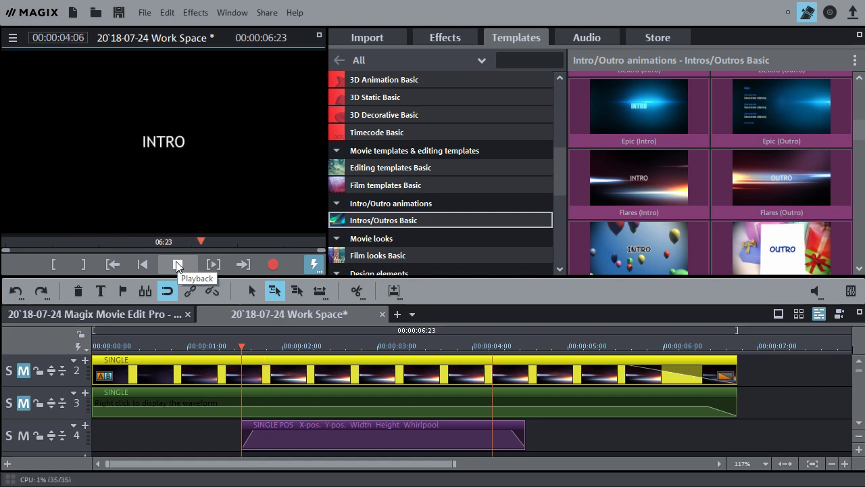
left_click(175, 263)
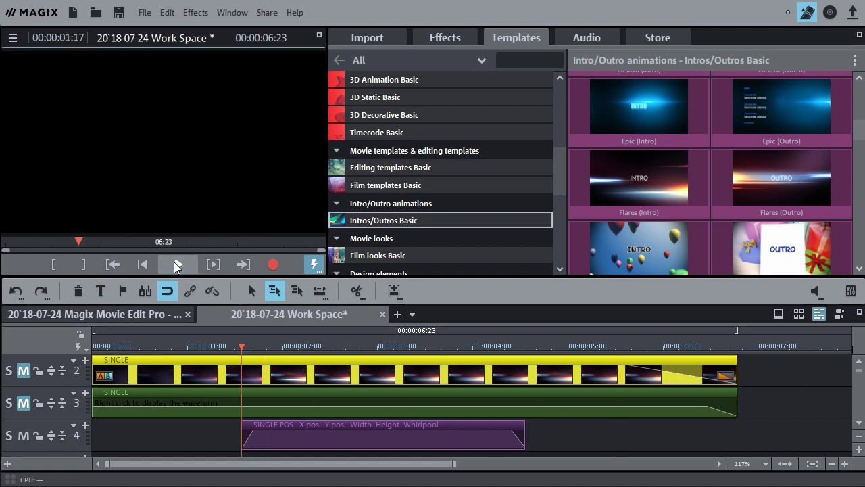
left_click(176, 263)
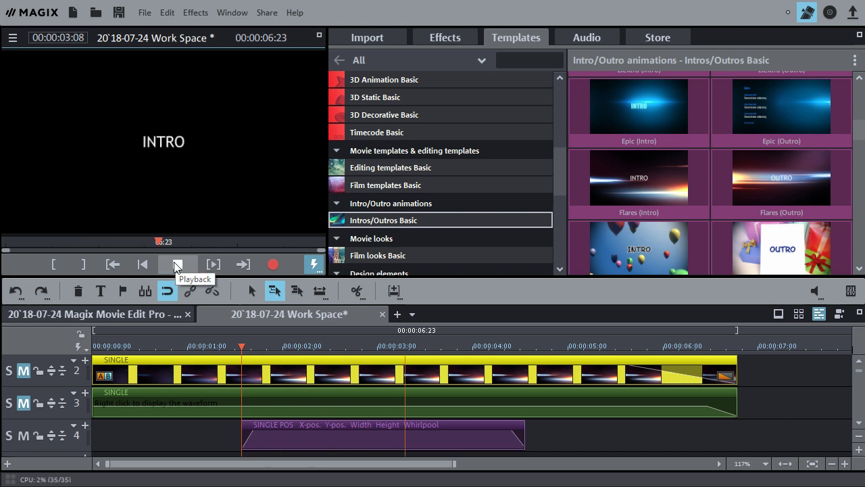
left_click(176, 263)
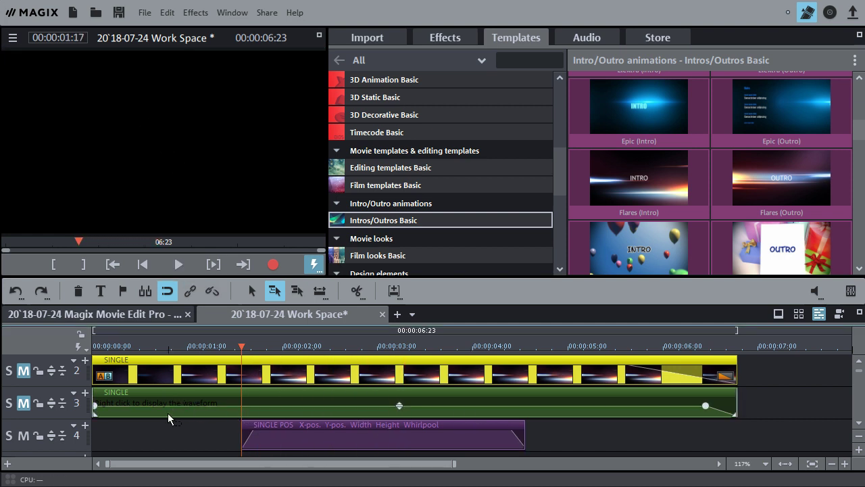
left_click(23, 370)
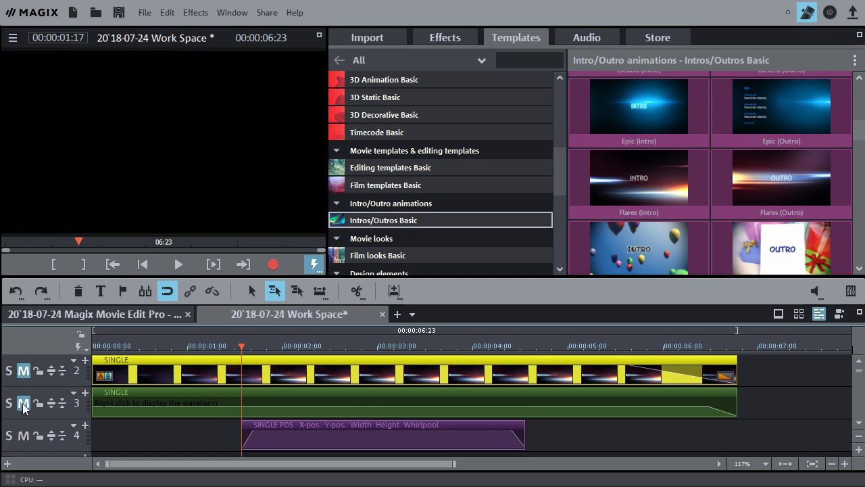
left_click(23, 435)
left_click(23, 403)
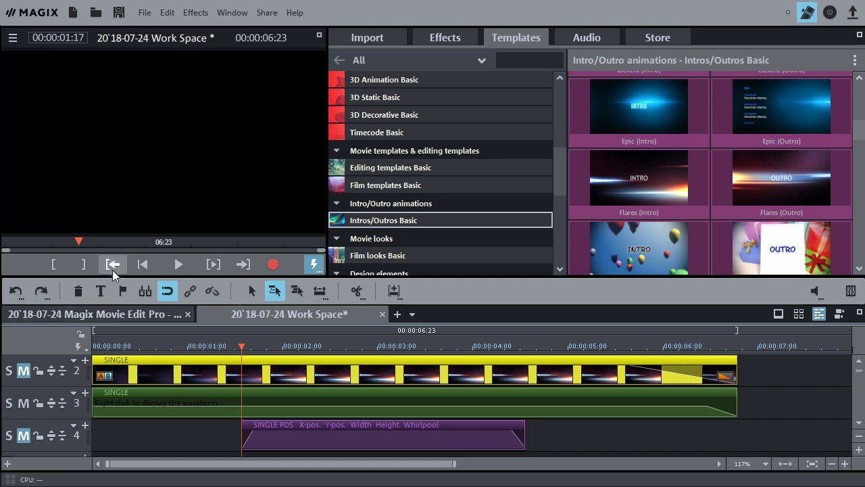
left_click(177, 264)
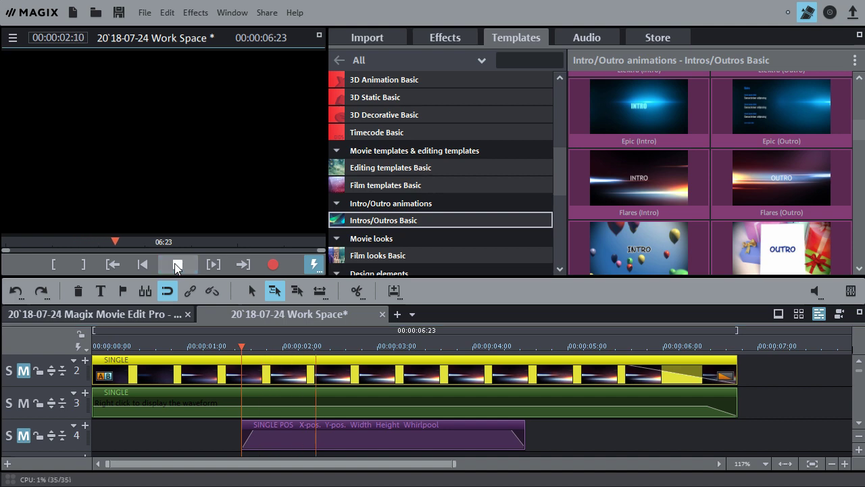
left_click(179, 259)
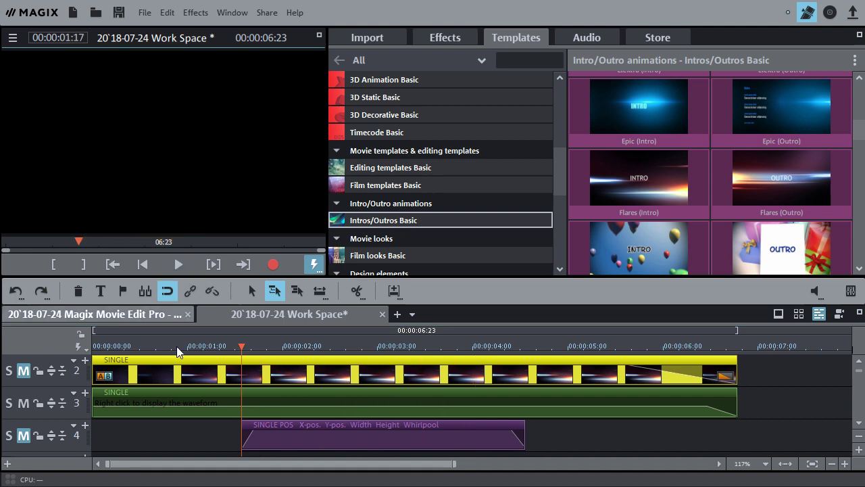
left_click(331, 365)
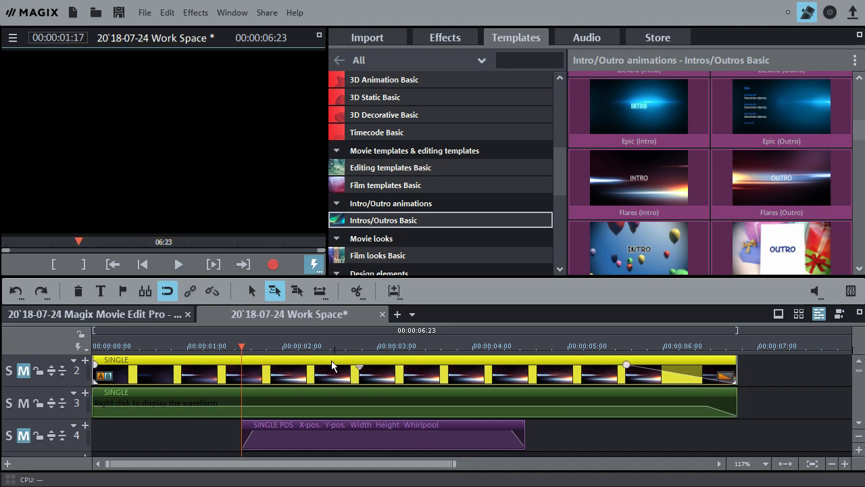
left_click(282, 409)
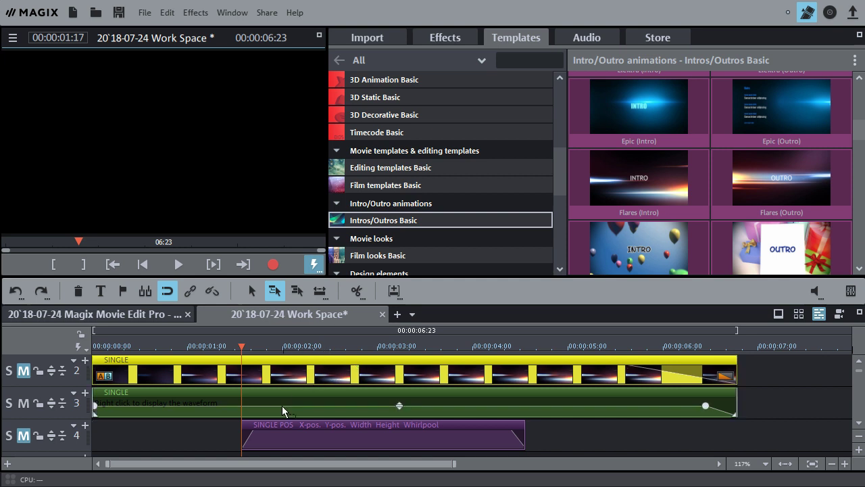
left_click(299, 441)
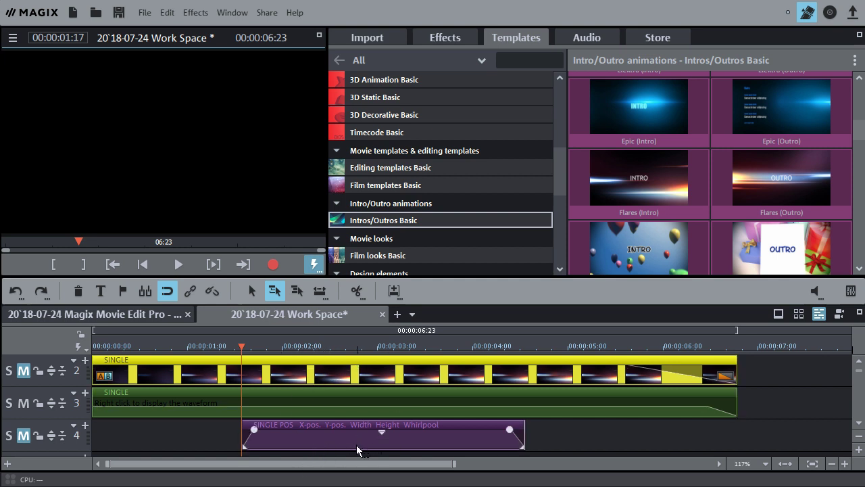
left_click(251, 347)
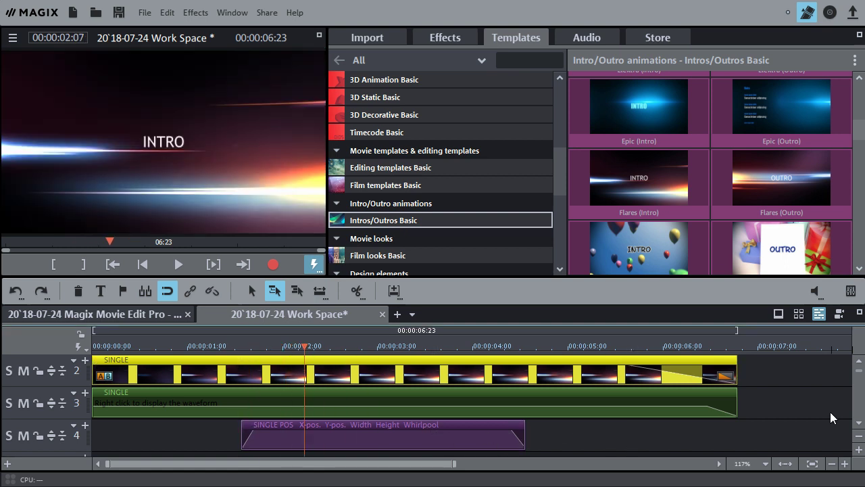
left_click(859, 424)
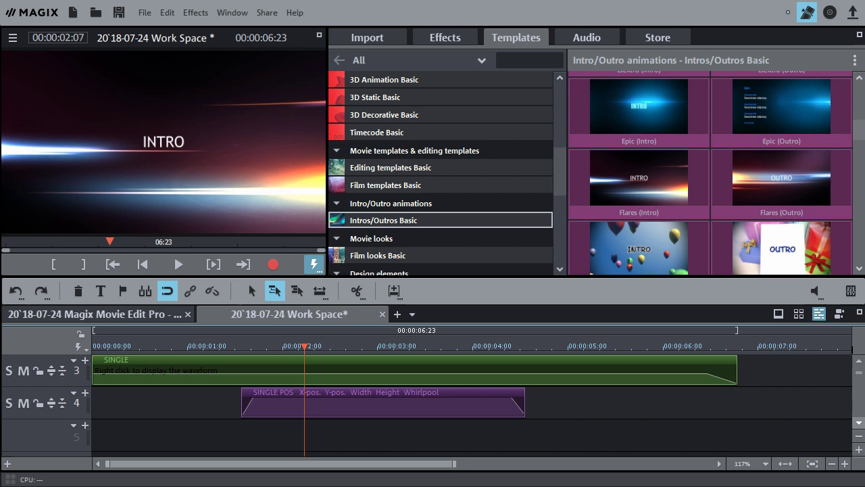
Step: Put the RTP Channel Logo 336 Transparent.psd on track 5, trimmed to end with the title clip
left_click_drag(638, 178, 239, 438)
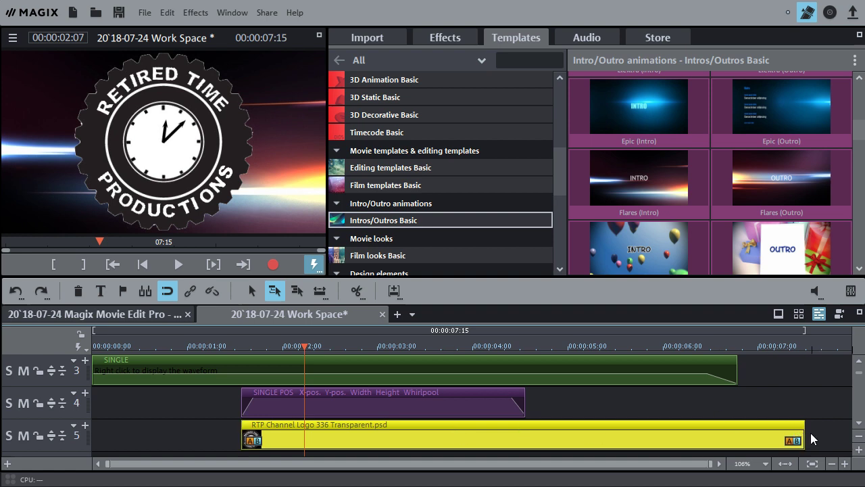
left_click_drag(802, 434, 526, 436)
left_click(590, 430)
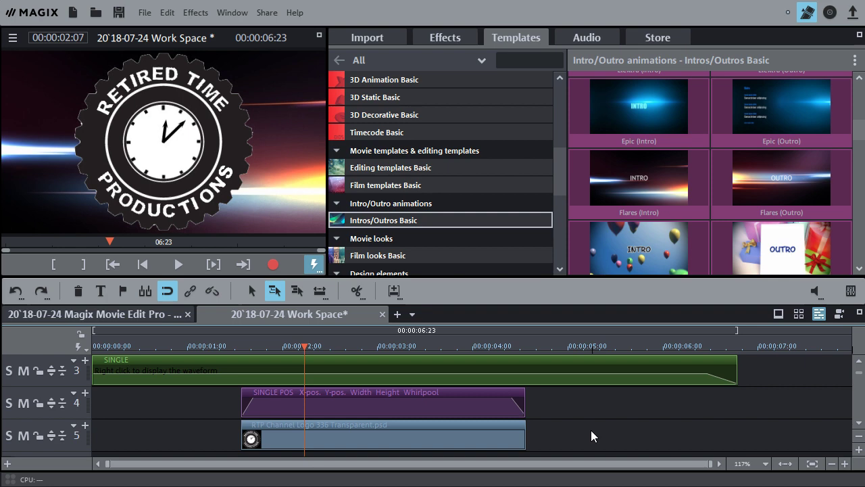
left_click(344, 400)
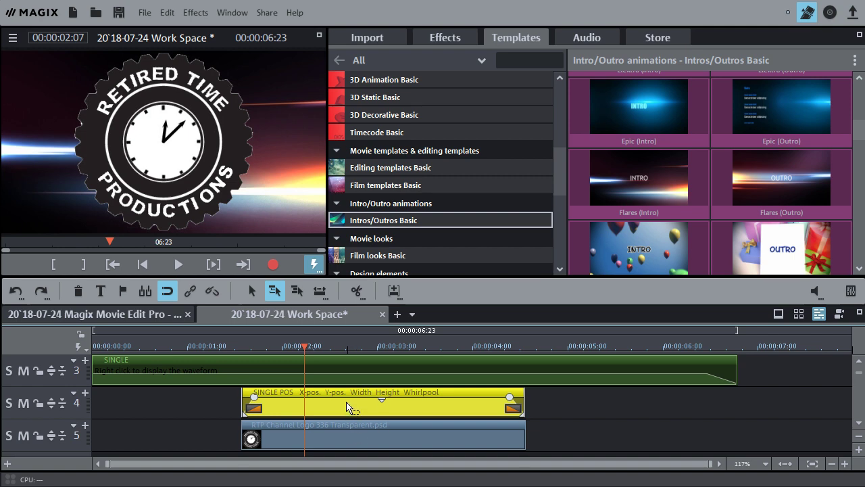
right_click(346, 403)
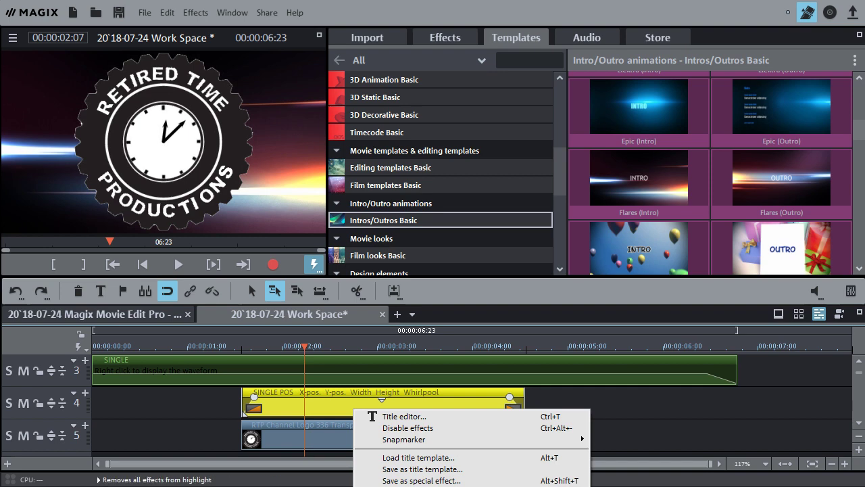
key("Return")
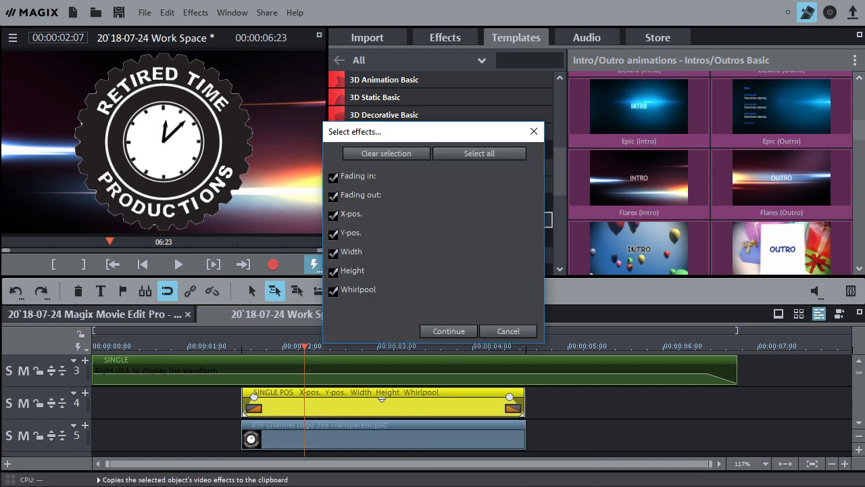
left_click(465, 150)
left_click(447, 331)
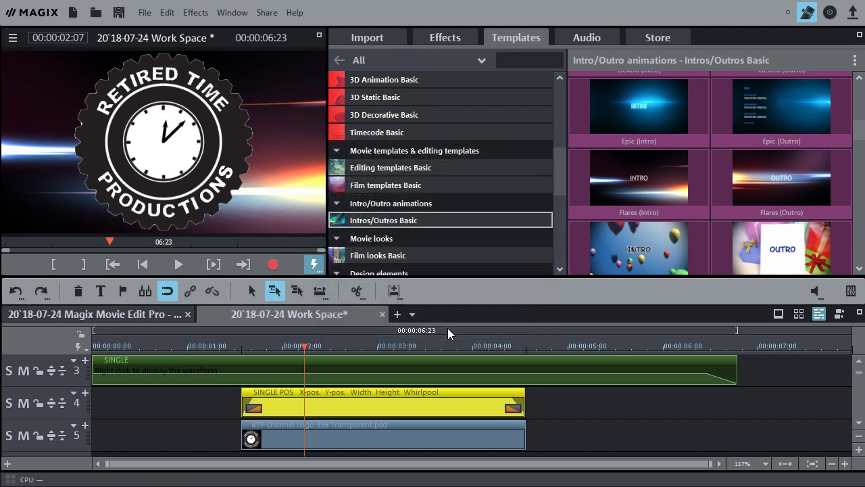
Step: Paste the title's video effects onto the logo clip on track 5
left_click(399, 441)
left_click(404, 436)
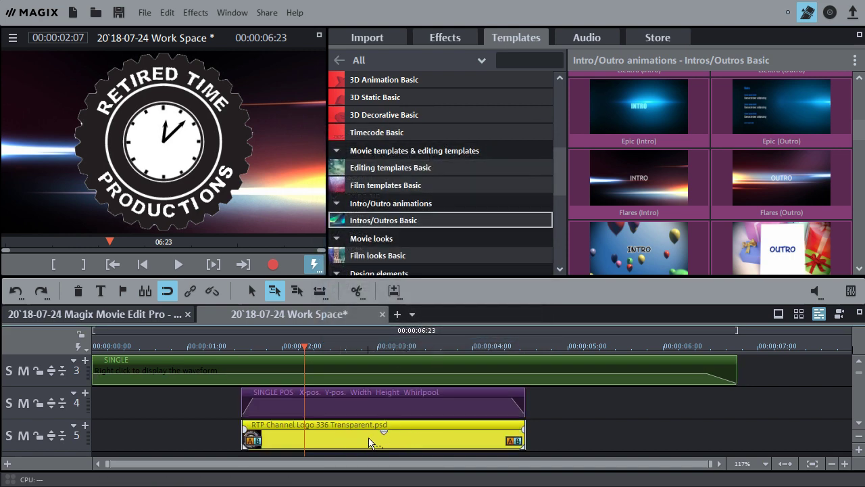
right_click(415, 440)
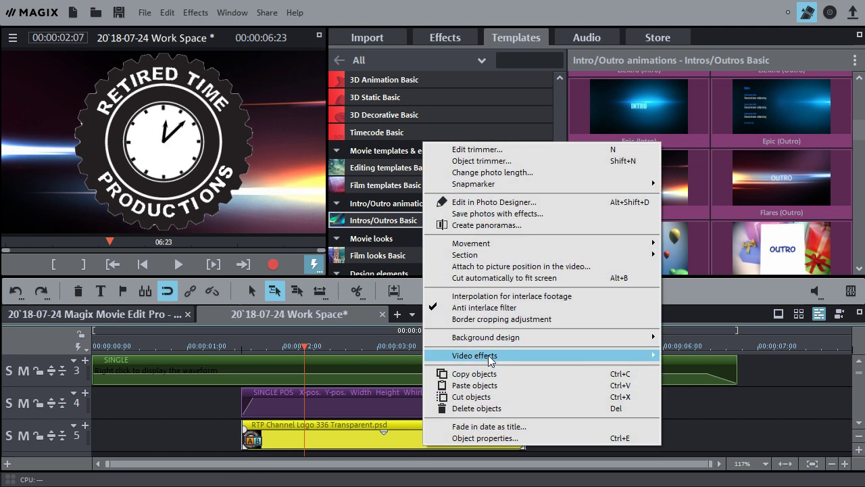
mouse_move(560, 355)
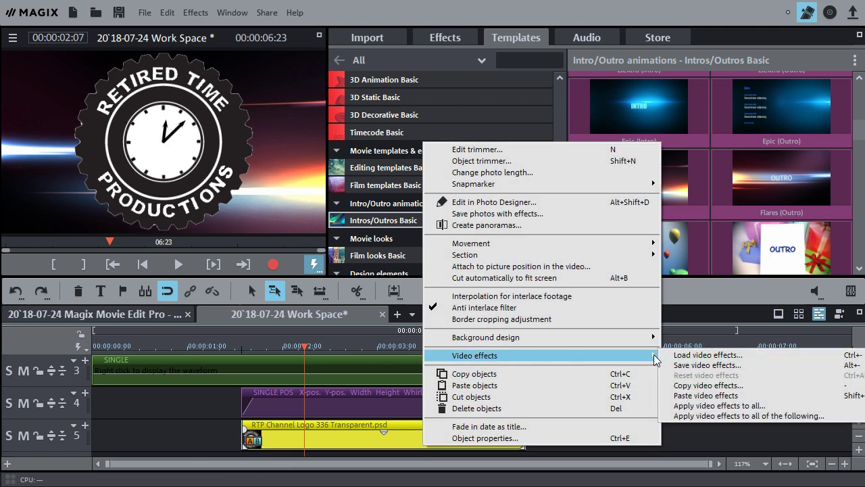
left_click(703, 397)
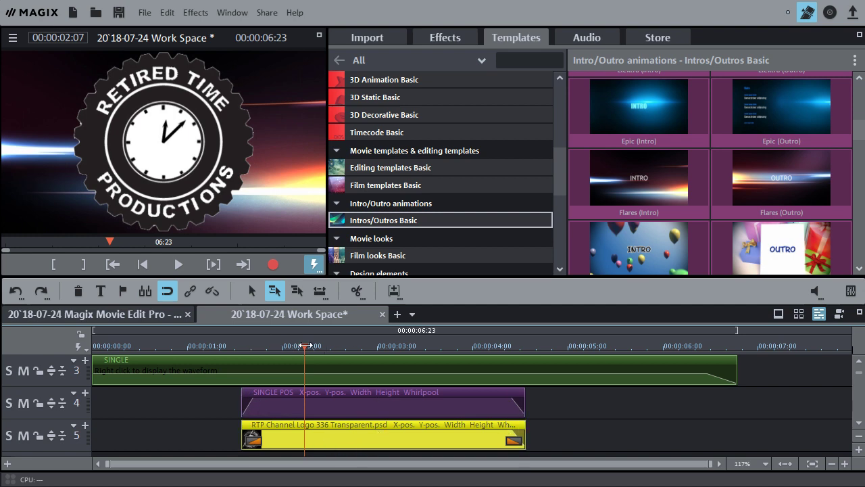
Step: Play the intro to watch the logo animate, then park where it's fully shown
left_click_drag(247, 345, 229, 365)
key("space")
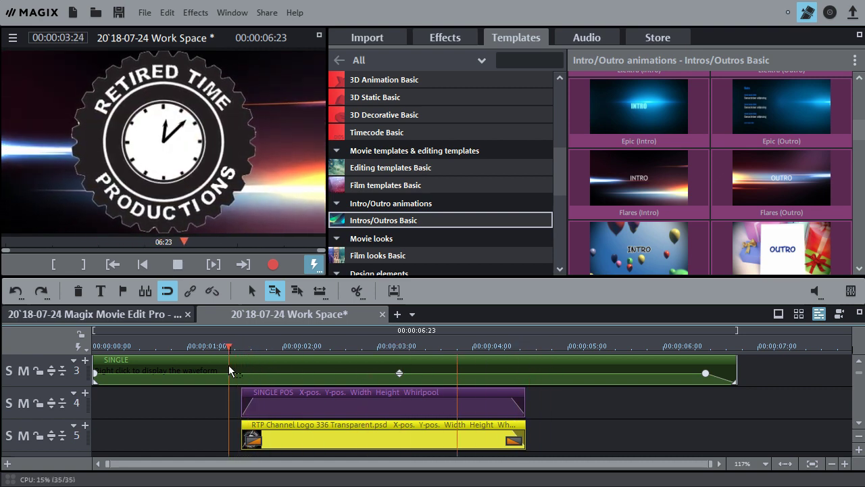
key("space")
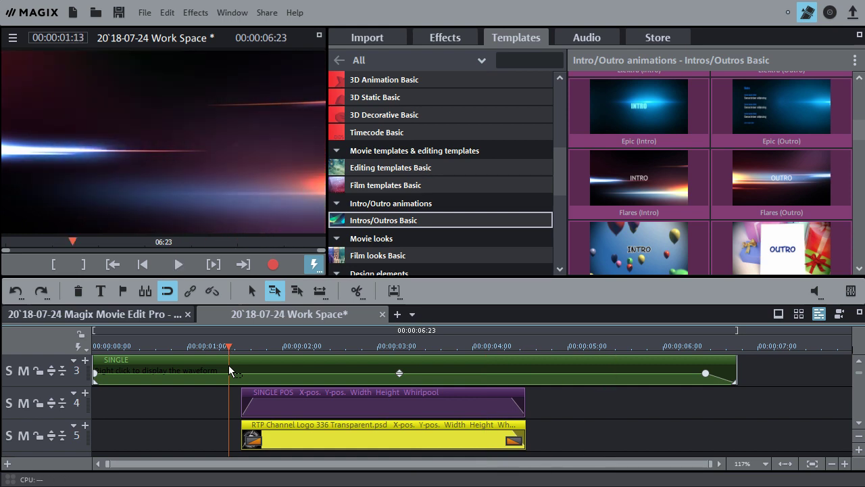
left_click_drag(228, 342, 345, 345)
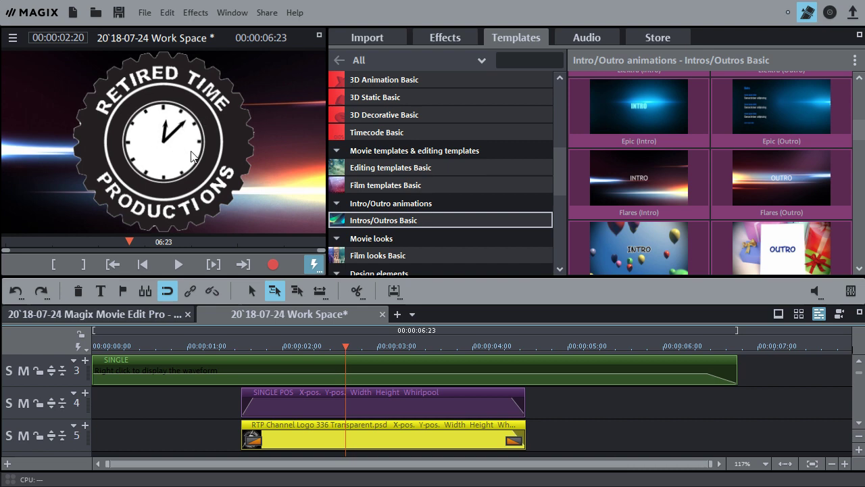
left_click(444, 38)
Step: With Size/Position, shrink the logo to 738 × 720 and move it toward frame centre
left_click(444, 37)
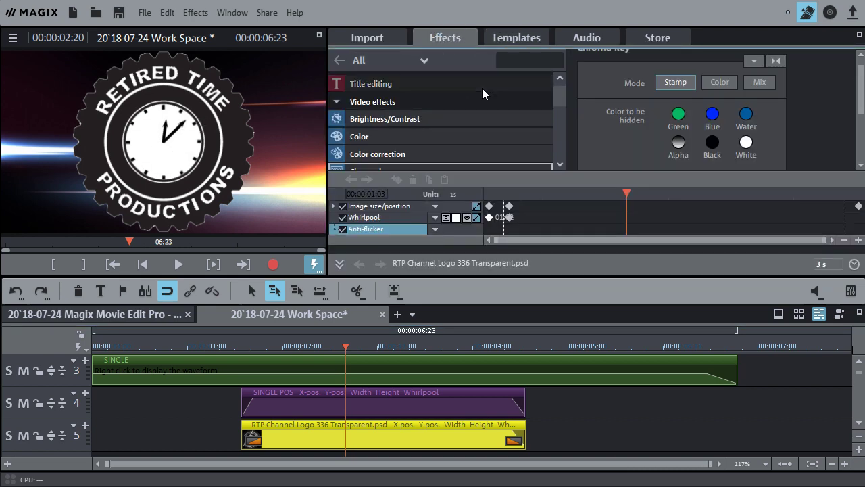
scroll(558, 98, "down", 3)
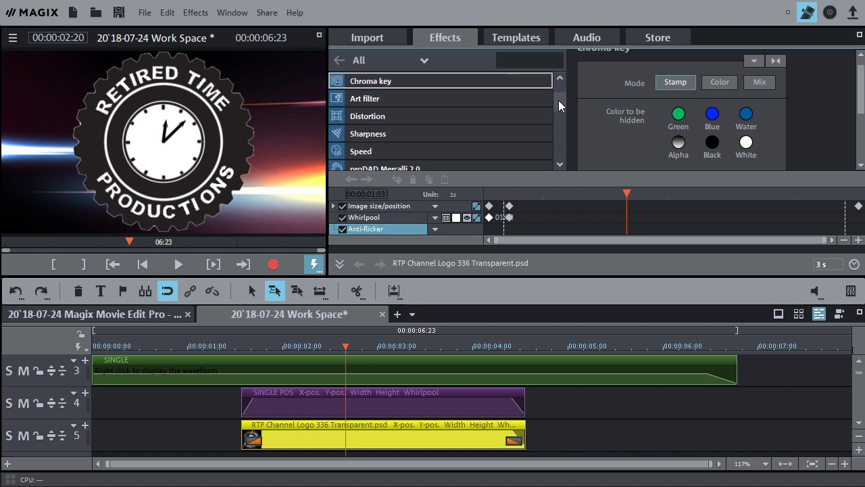
left_click_drag(559, 100, 558, 115)
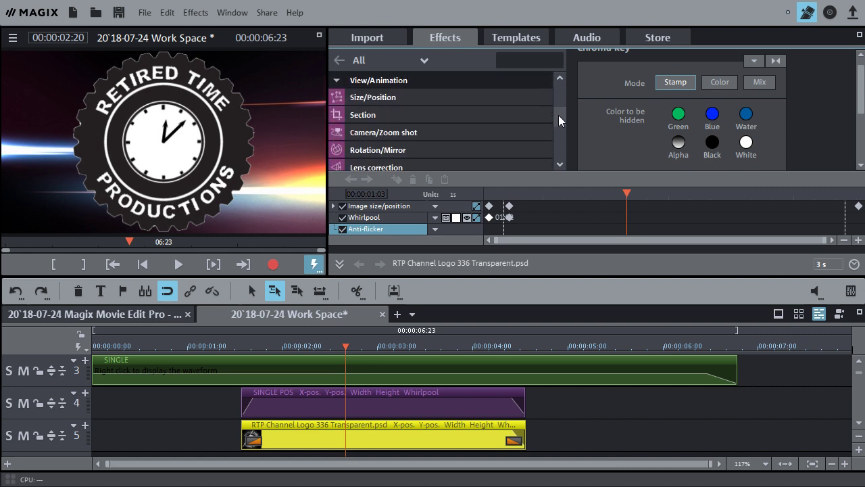
left_click(382, 99)
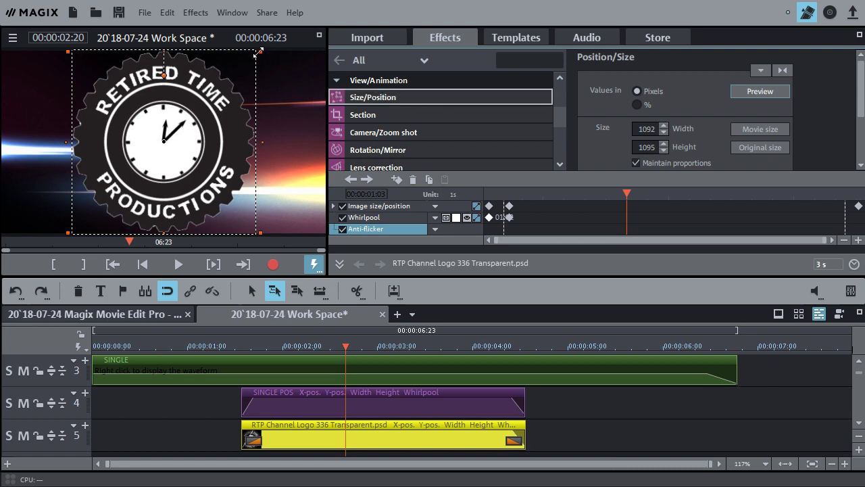
left_click_drag(259, 54, 200, 108)
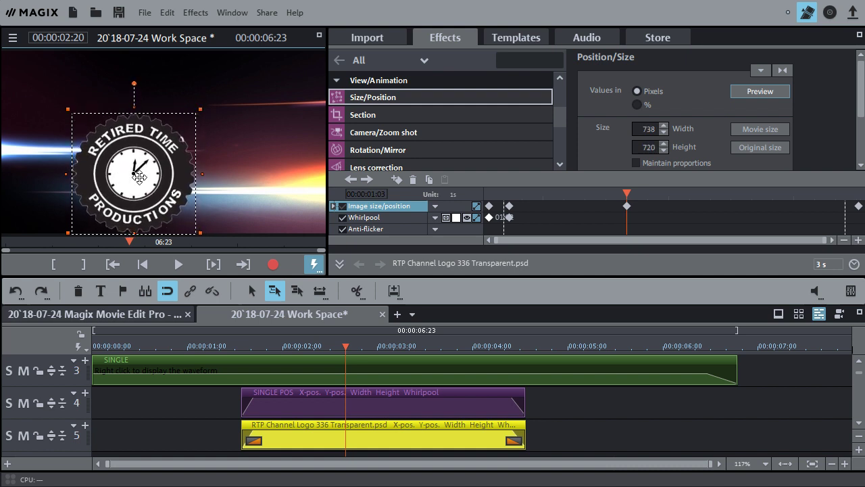
left_click_drag(130, 173, 157, 153)
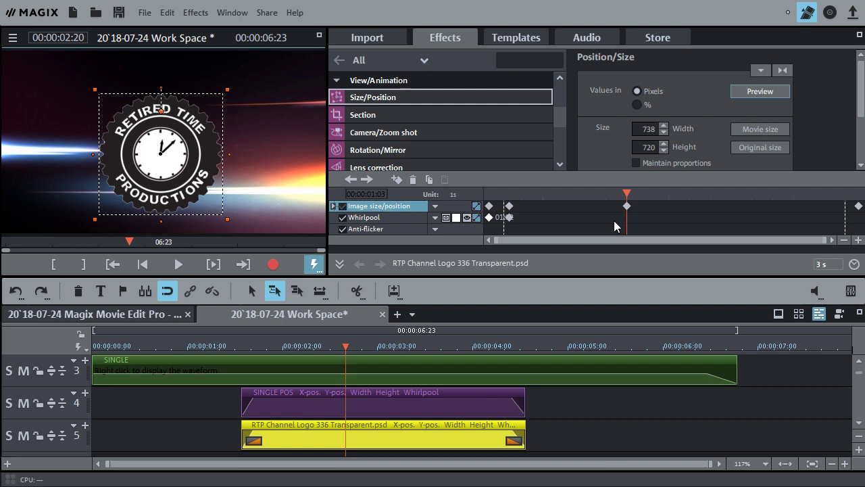
Step: Play the intro from the logo's entrance to review the resized logo
left_click(242, 346)
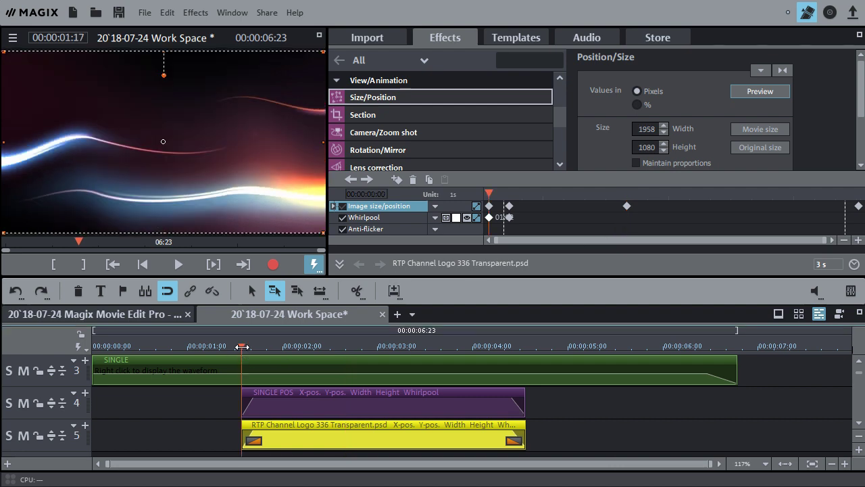
key("space")
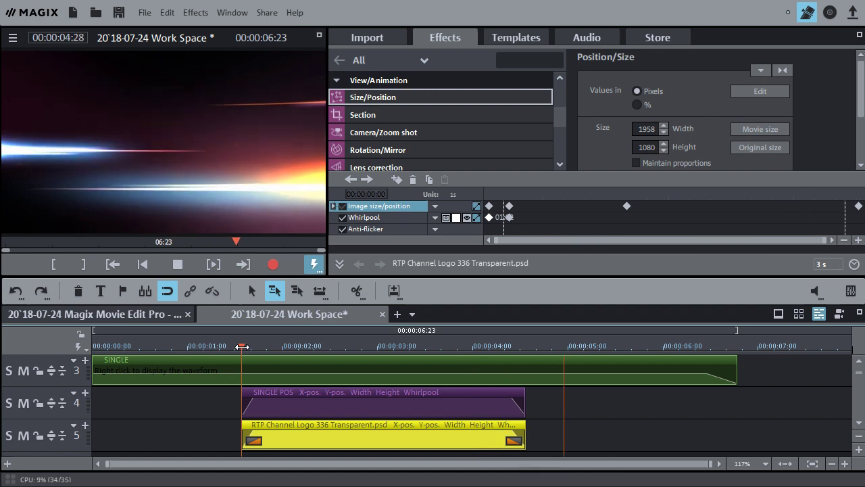
left_click(242, 346)
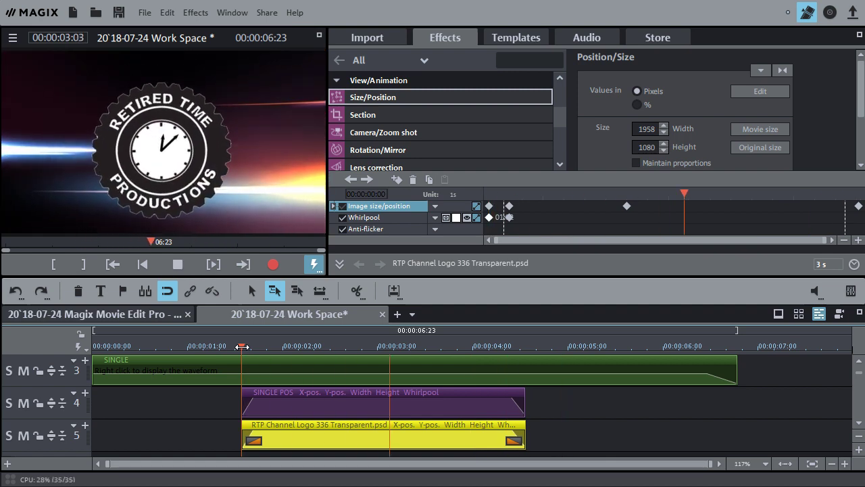
key("space")
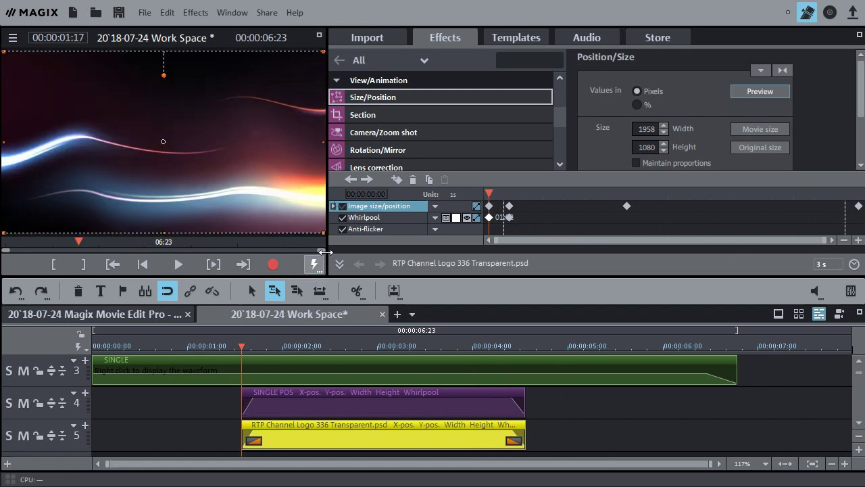
Step: Delete the start, 01:07 and end size keyframes and move the remaining one earlier
left_click(627, 206)
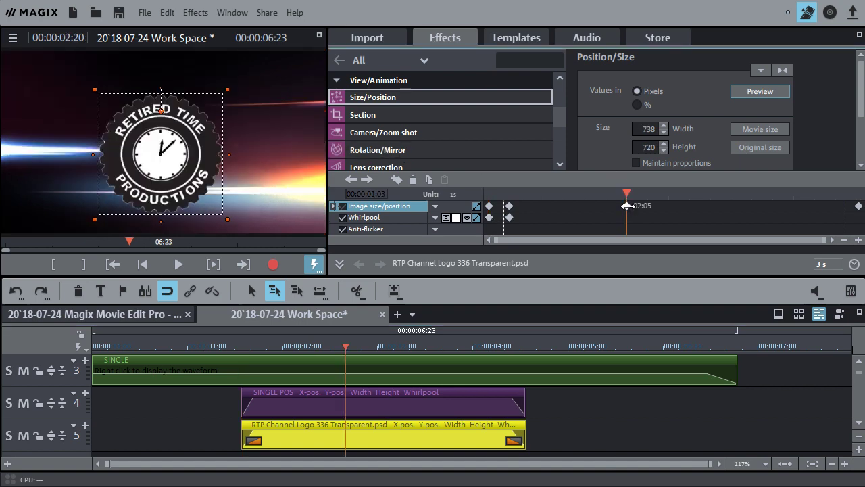
left_click(509, 207)
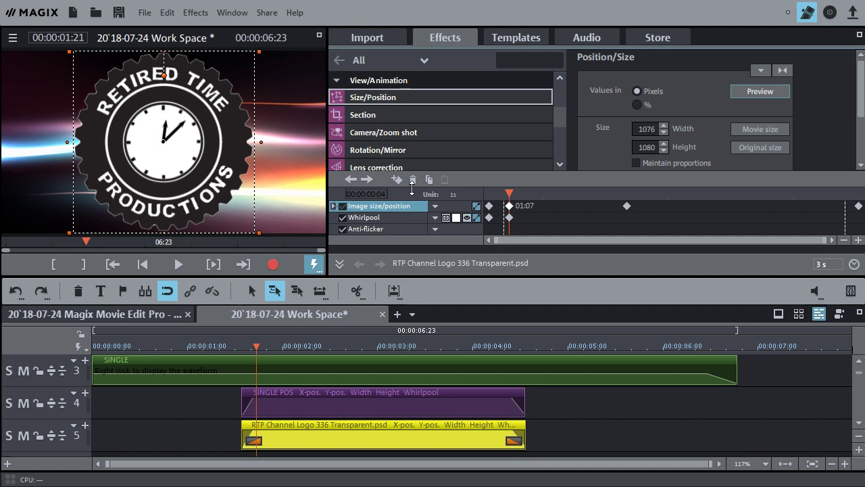
left_click(412, 179)
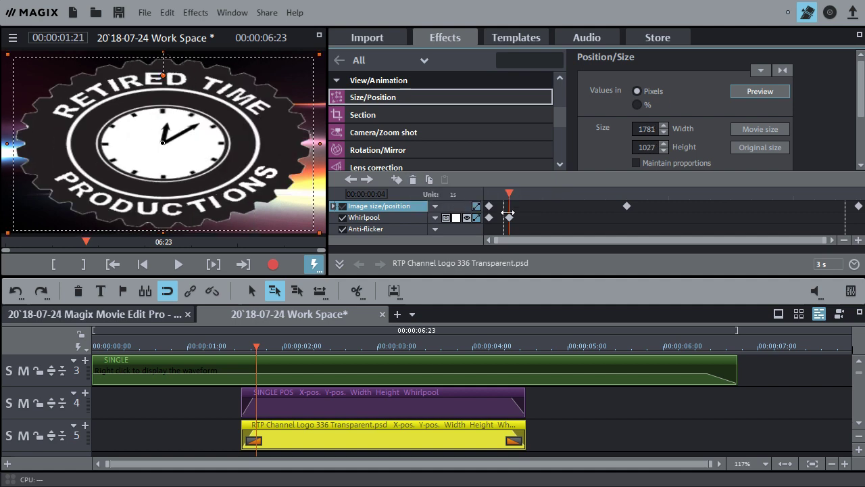
left_click(489, 206)
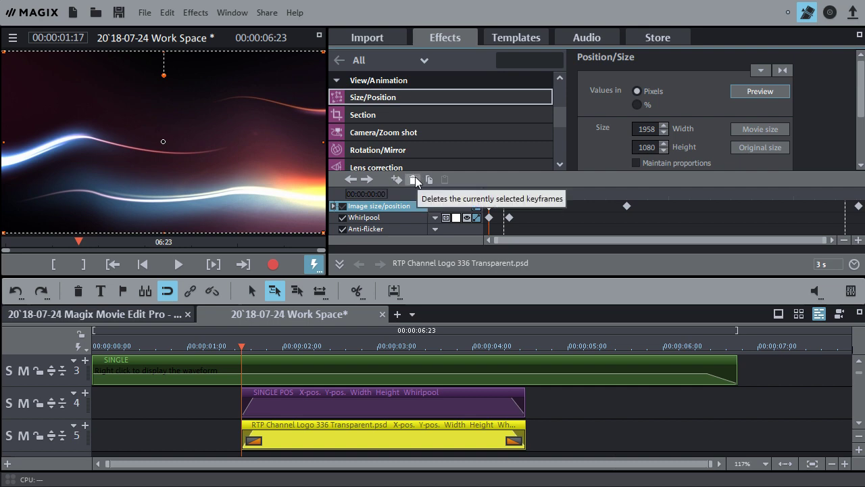
left_click(412, 179)
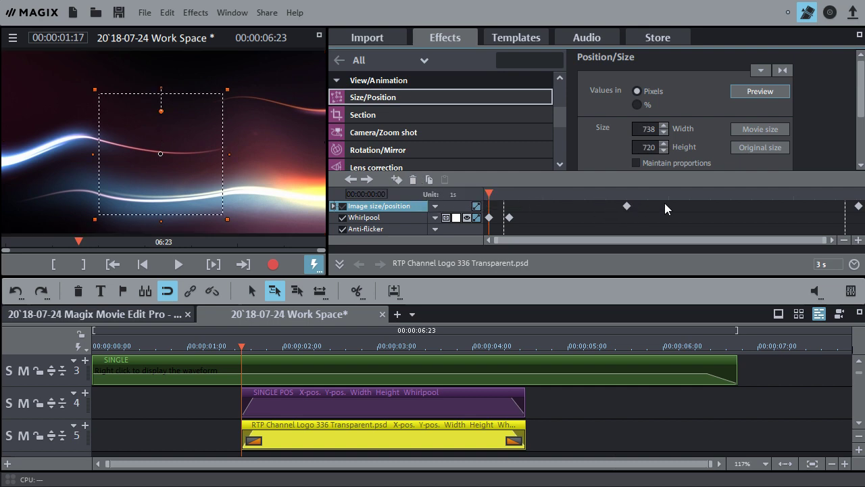
left_click(858, 206)
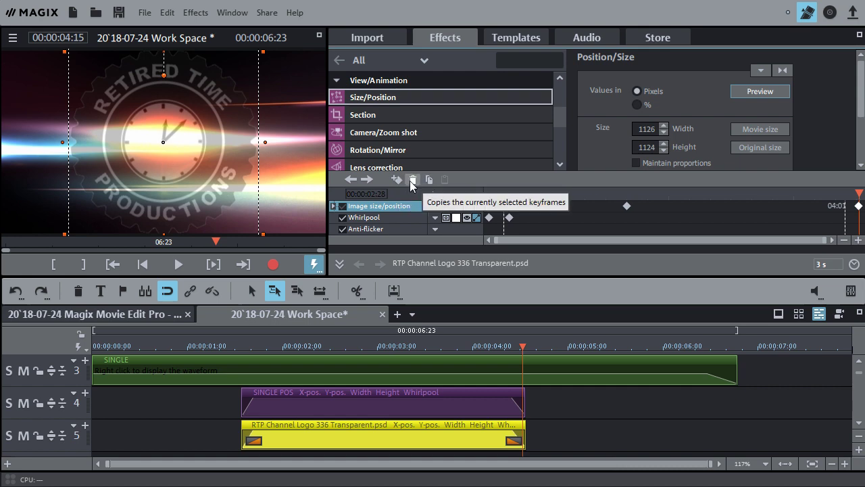
left_click(413, 180)
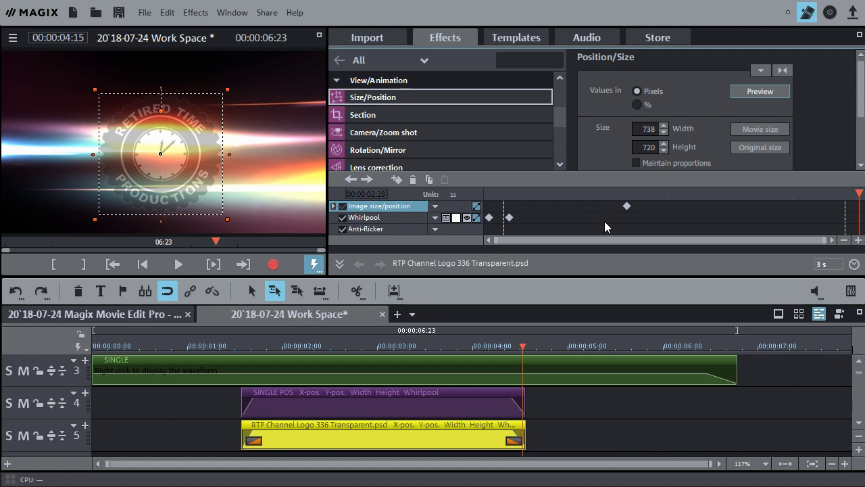
left_click_drag(628, 204, 488, 212)
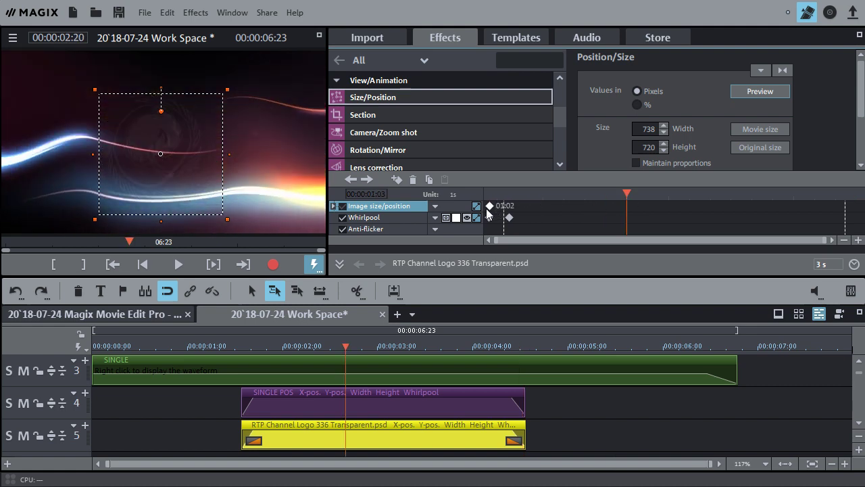
Step: Replay the intro from 00:00:01:17 and scrub to where the logo appears
left_click(240, 345)
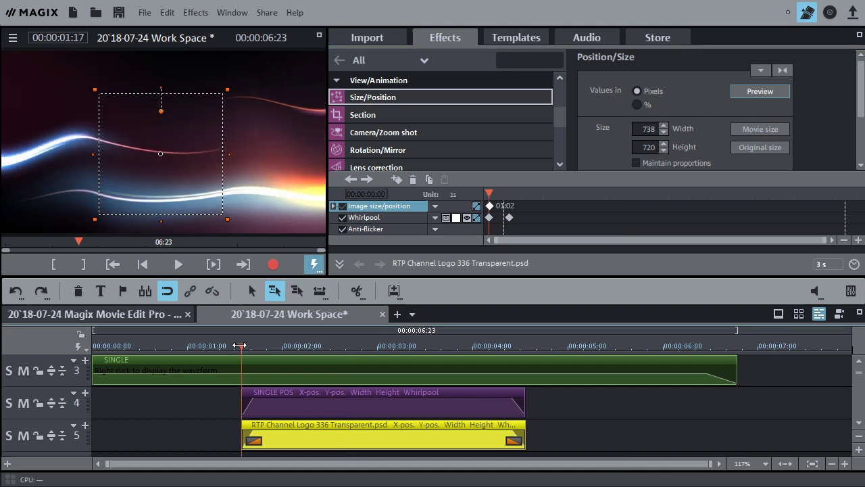
key("space")
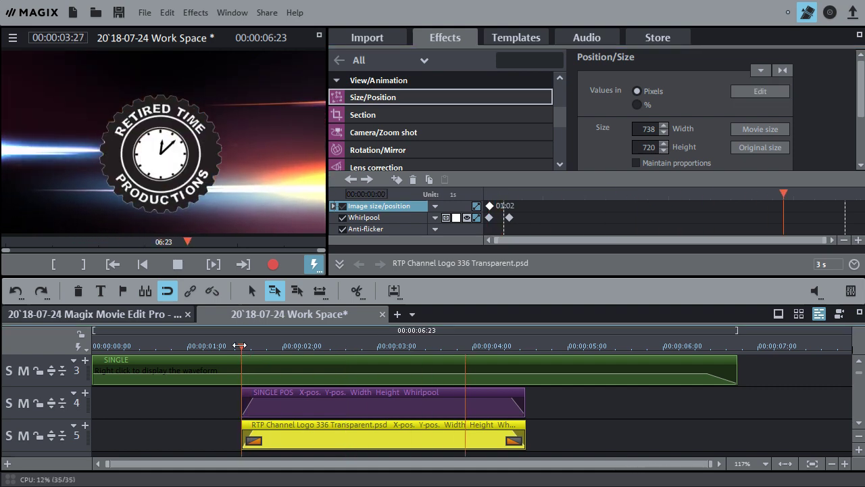
key("space")
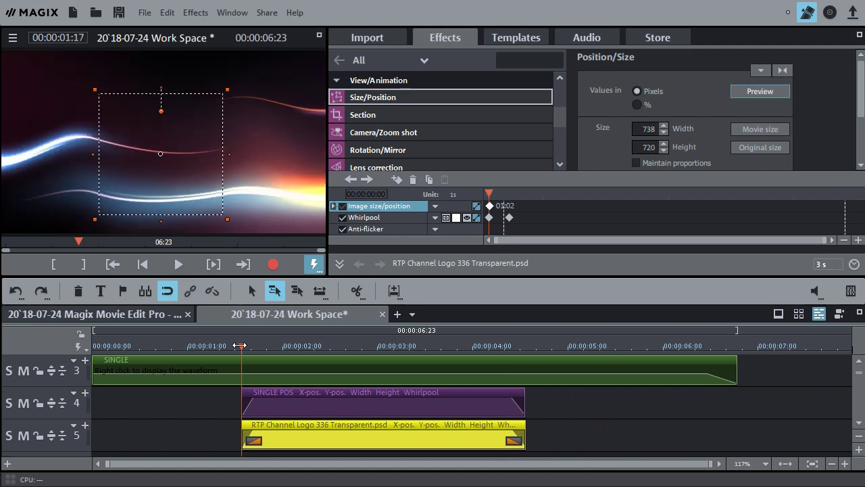
left_click_drag(240, 346, 233, 364)
left_click(278, 345)
Step: Add a Rotation/Mirror keyframe at about 3 s spinning the logo a full vertical-axis turn
left_click_drag(278, 345, 301, 349)
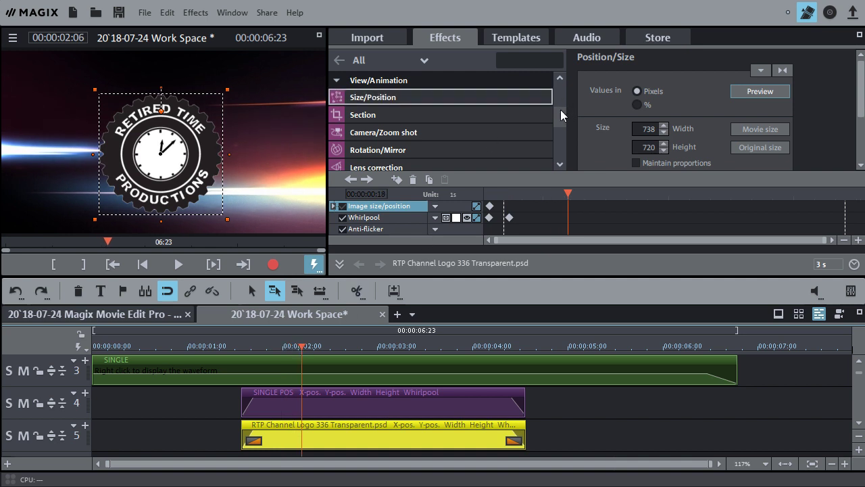
left_click(397, 151)
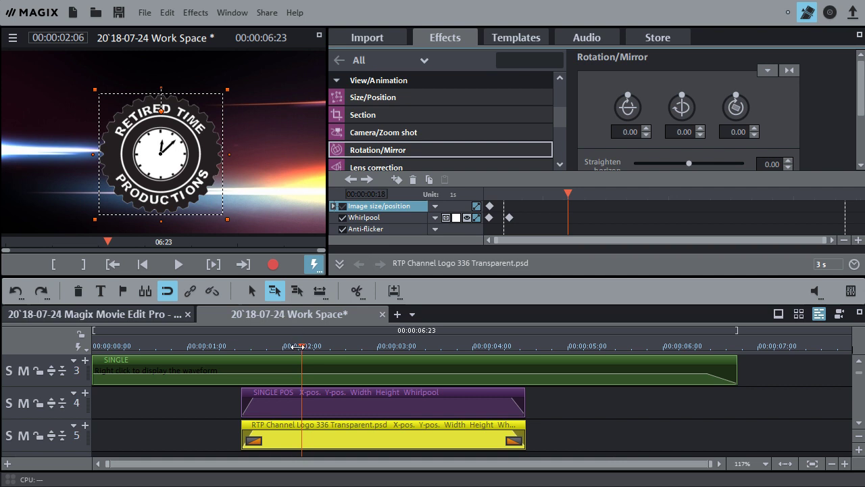
left_click_drag(302, 345, 381, 345)
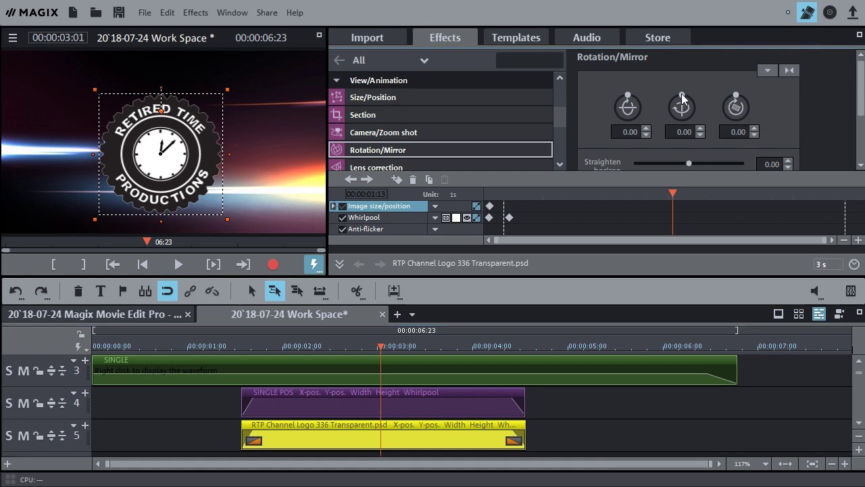
mouse_move(682, 98)
left_mouse_down()
mouse_move(701, 113)
mouse_move(675, 125)
mouse_move(688, 85)
mouse_move(688, 125)
mouse_move(671, 101)
mouse_move(686, 95)
mouse_move(681, 89)
left_mouse_up()
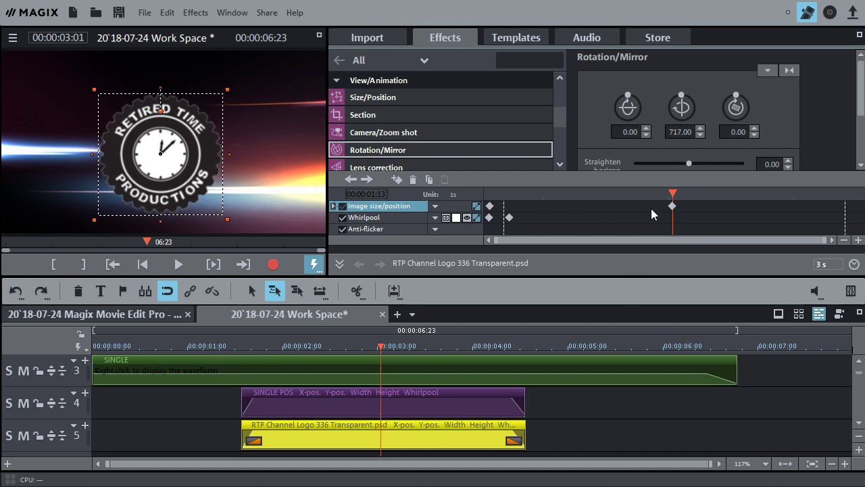
Step: Play the intro from 00:00:01:17 twice and scrub to see the logo mid-spin
left_click(240, 349)
key("space")
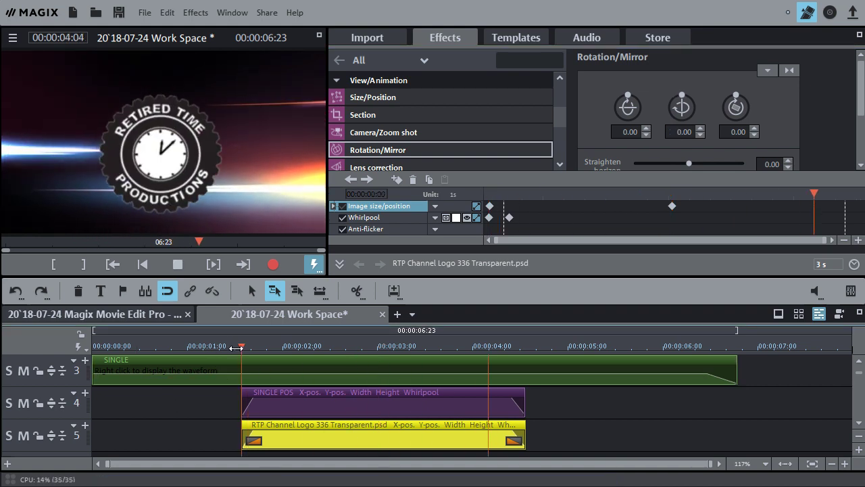
key("space")
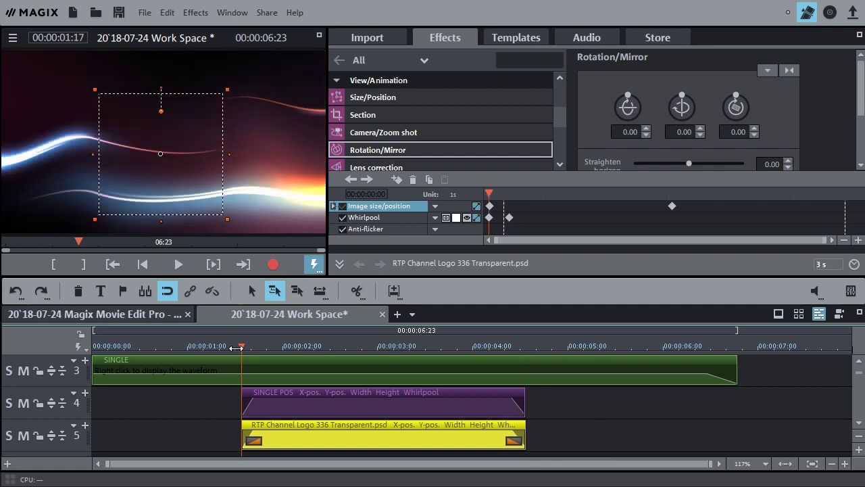
key("space")
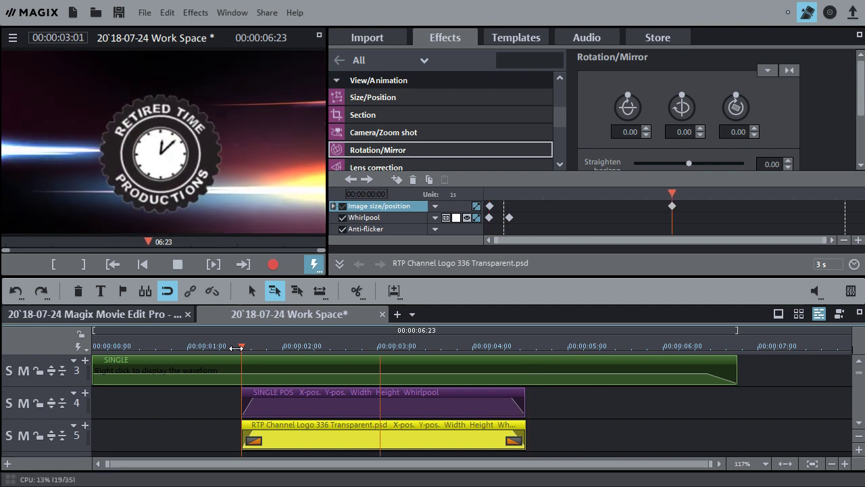
key("space")
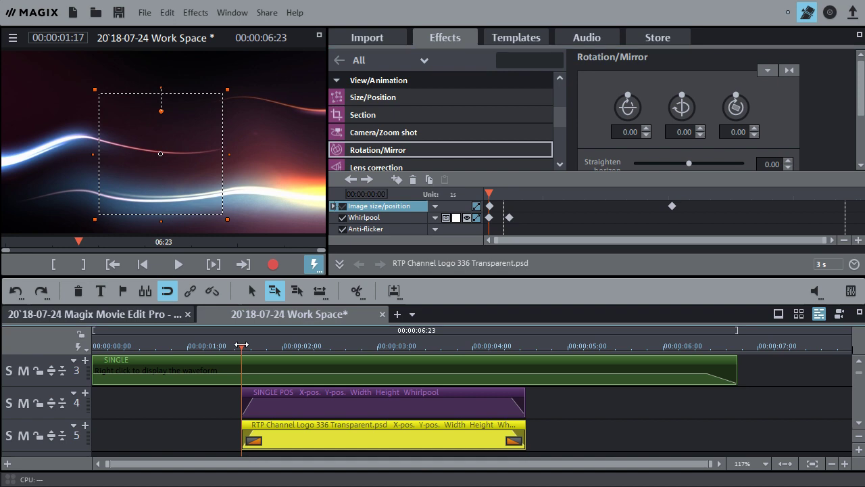
left_click_drag(242, 346, 293, 346)
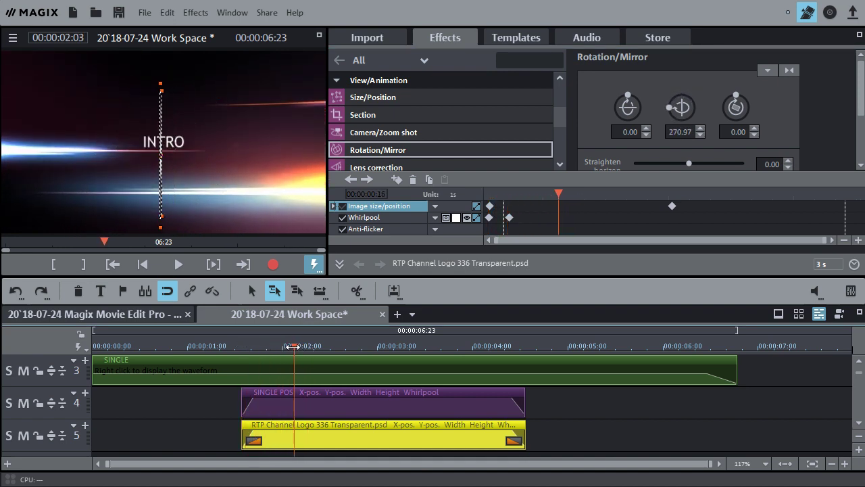
Step: Delete the INTRO text clip and select the logo clip
left_click(327, 407)
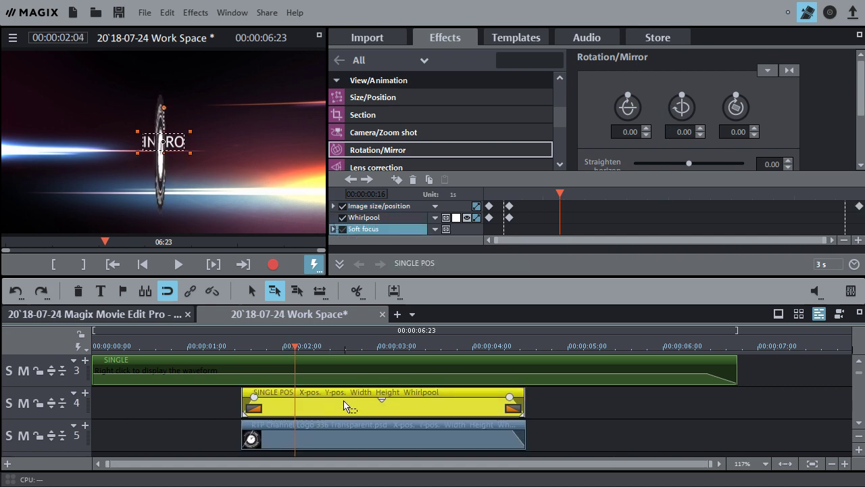
key("Delete")
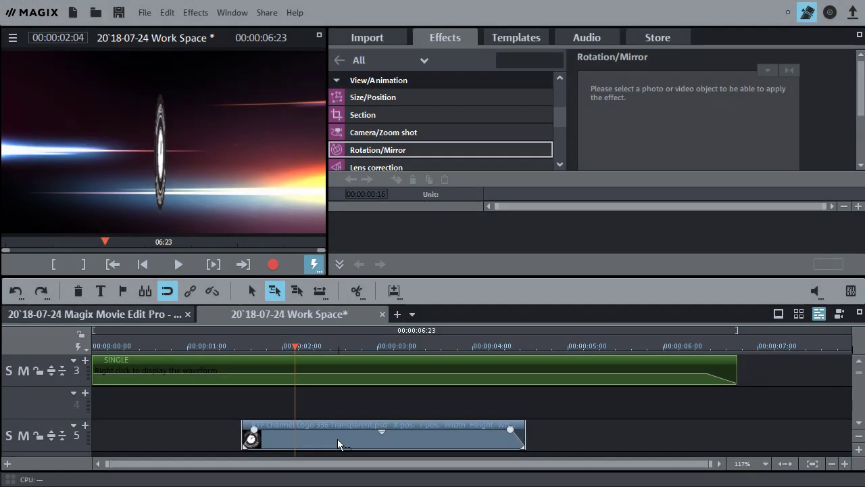
left_click(339, 443)
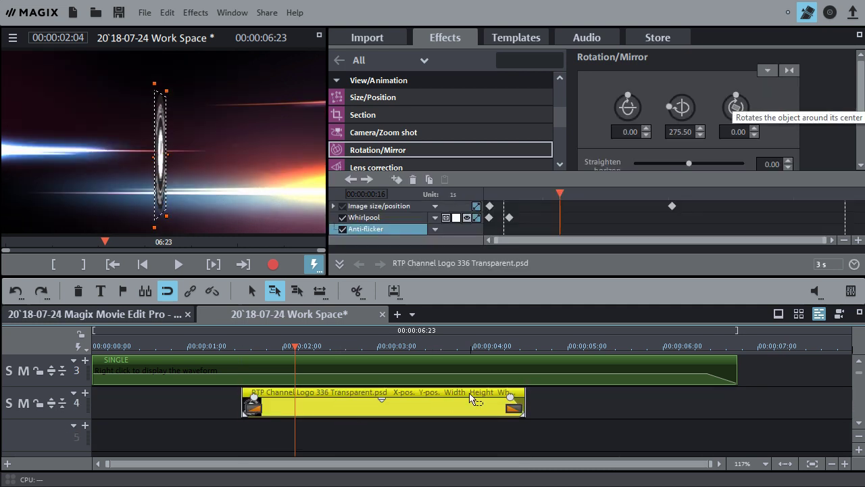
Step: Preview the spinning logo intro from about 1.4 seconds, then stop playback
scroll(860, 365, "up", 1)
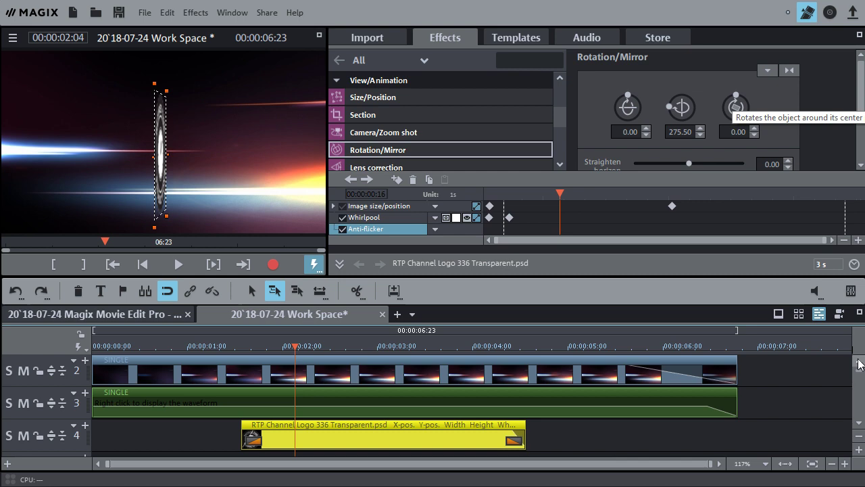
scroll(859, 365, "up", 1)
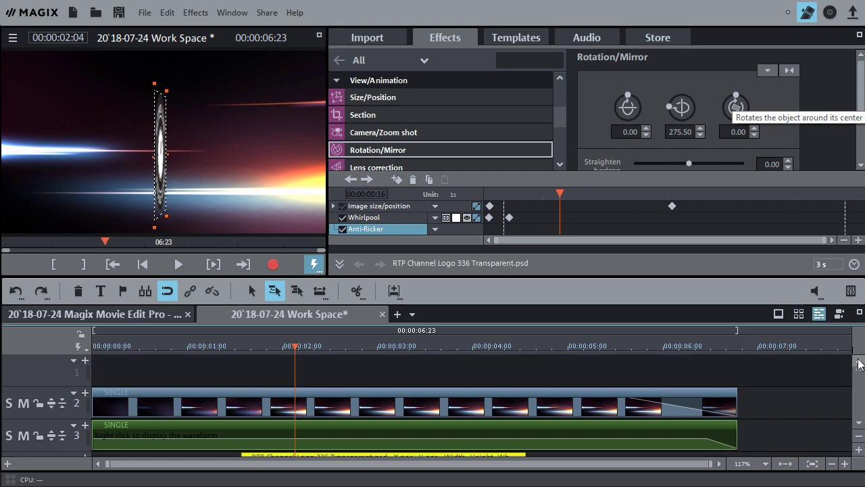
left_click(860, 426)
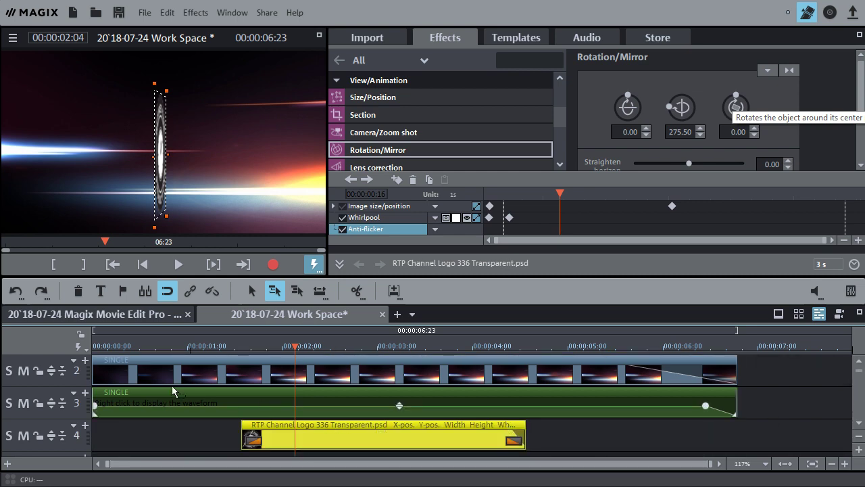
left_click(240, 348)
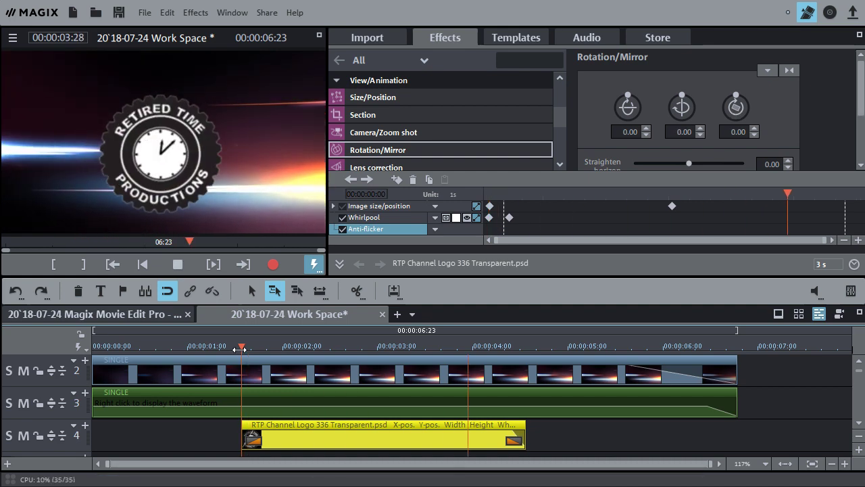
left_click(587, 207)
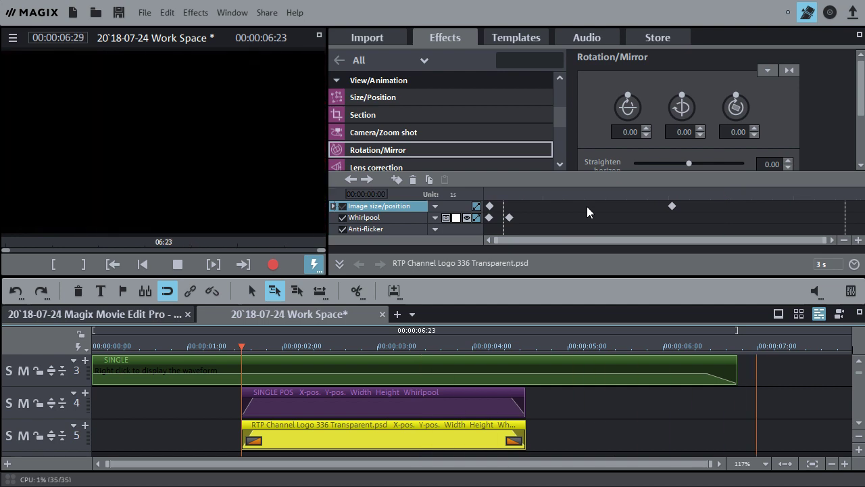
key("space")
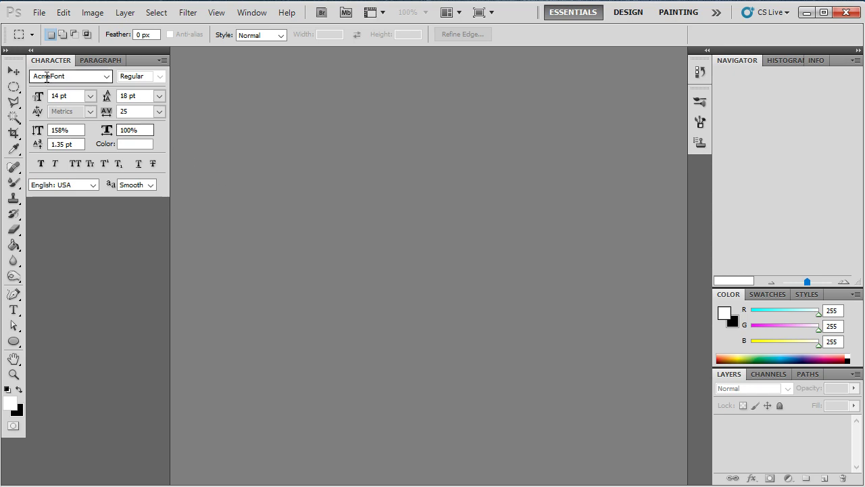
Step: Create a new document: width 300 px, height 300 px, 300 pixels/inch, transparent background
left_click(38, 12)
left_click(53, 27)
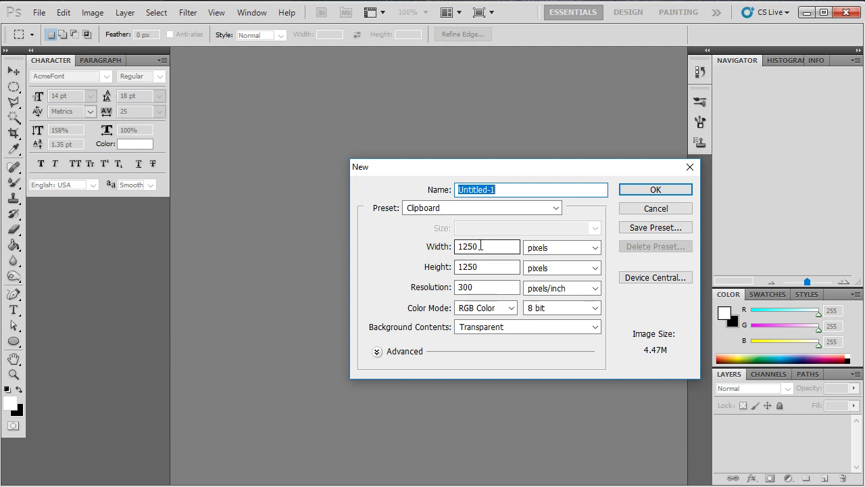
left_click_drag(481, 246, 386, 254)
type("300")
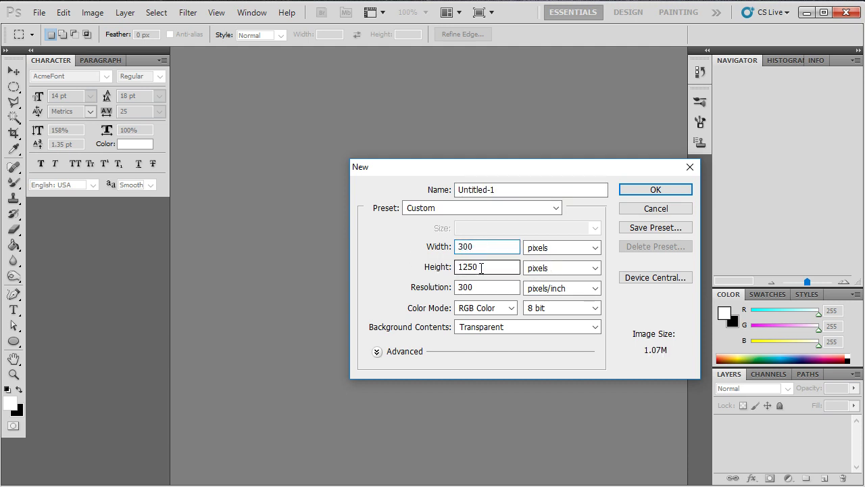
left_click_drag(483, 267, 396, 265)
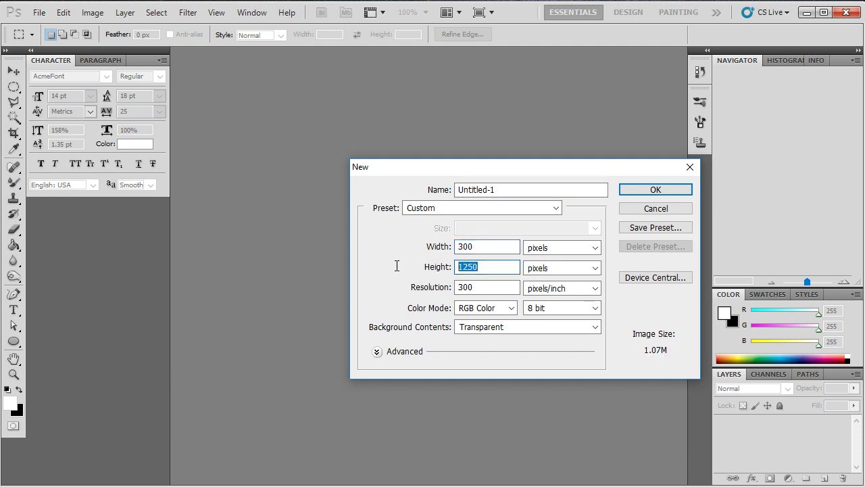
type("300")
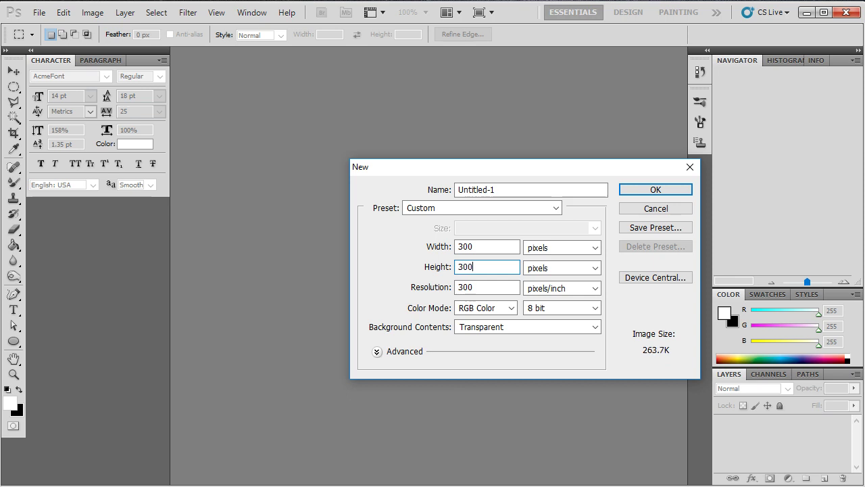
left_click(458, 289)
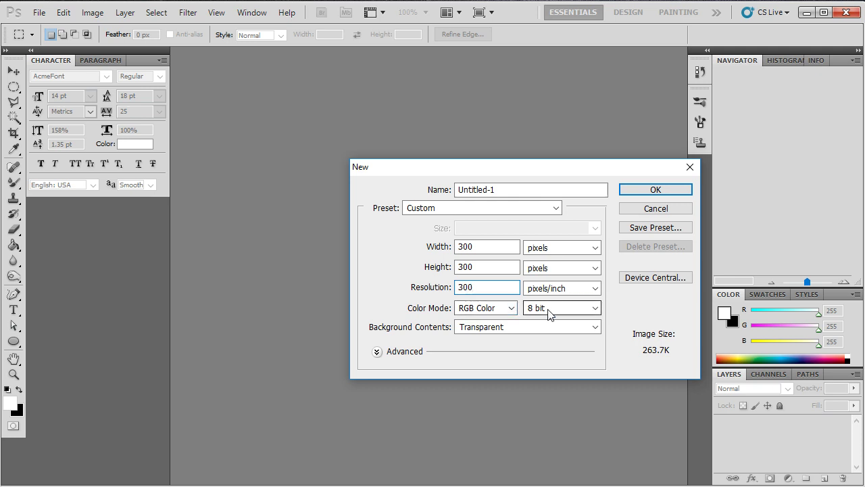
left_click(644, 188)
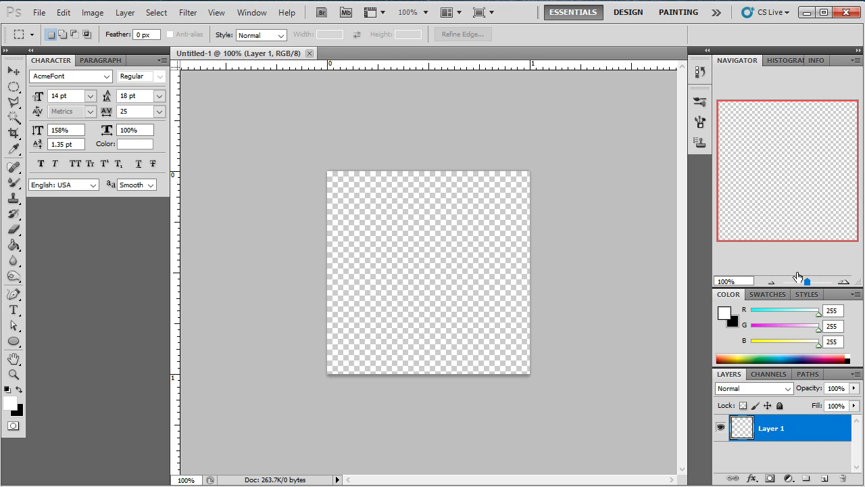
Step: Draw a large elliptical selection across most of the canvas and fill it with black
left_click_drag(808, 282, 813, 285)
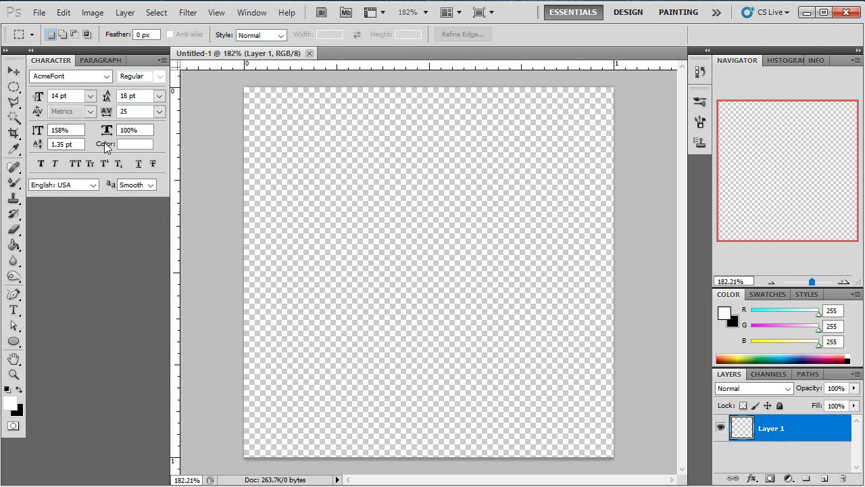
left_click(15, 91)
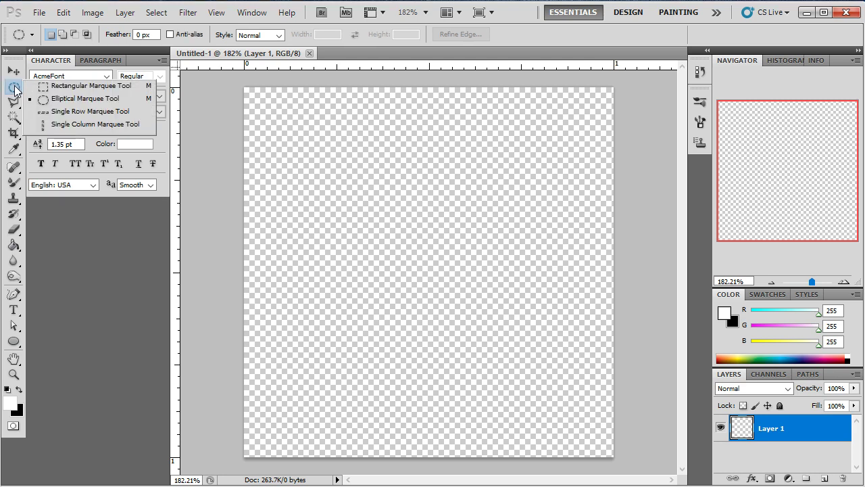
left_click(77, 99)
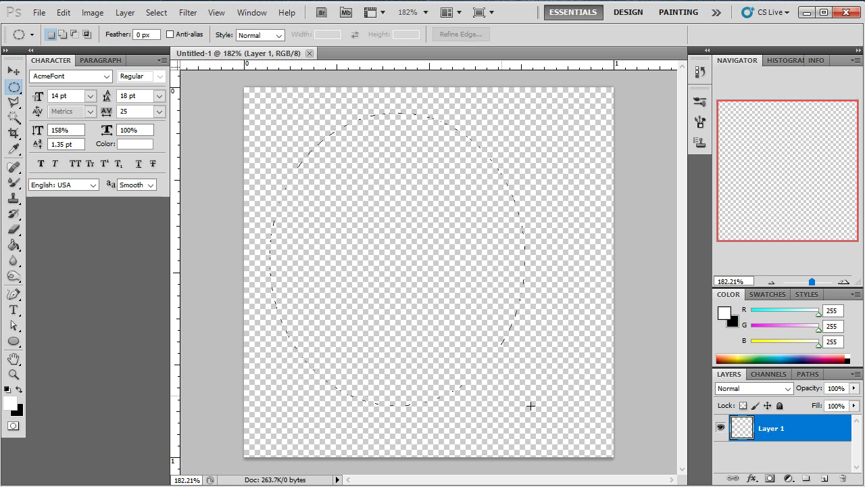
left_click_drag(589, 435, 592, 437)
left_click_drag(588, 435, 589, 434)
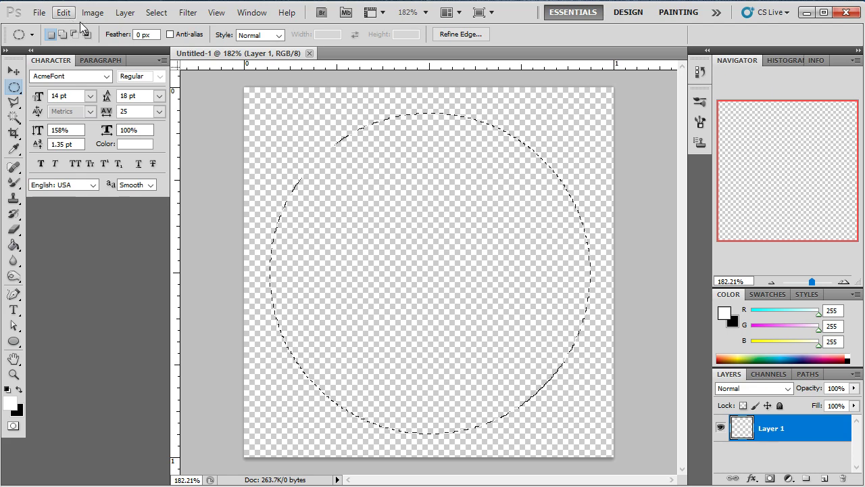
left_click(62, 14)
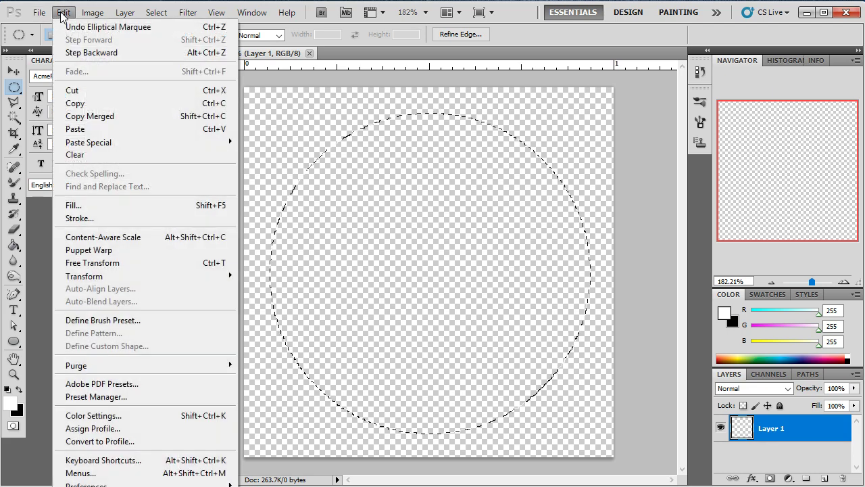
left_click(85, 205)
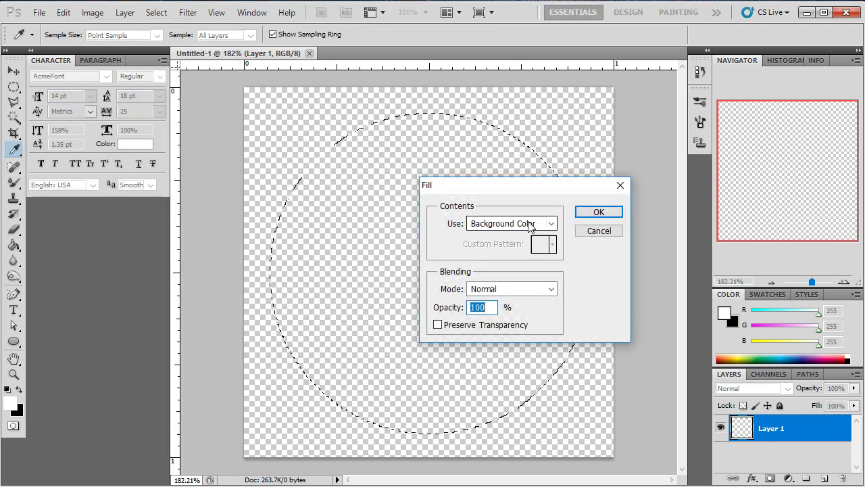
left_click(599, 212)
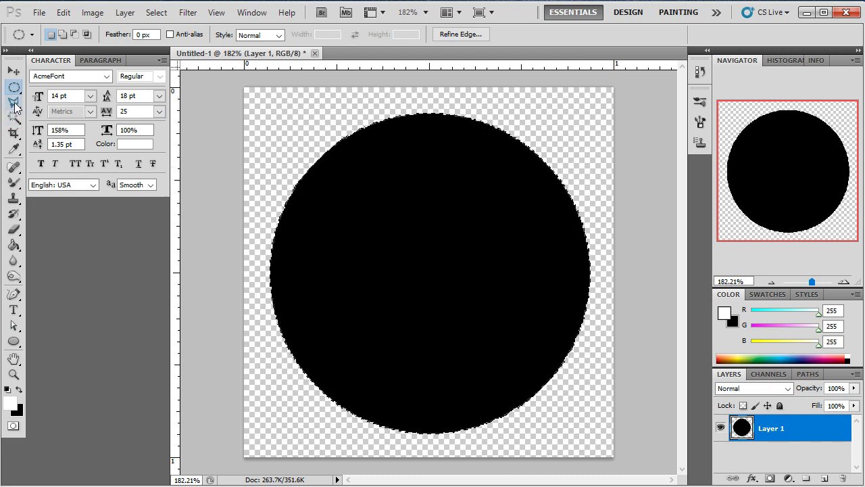
Step: Delete the circle's inner area to leave a thick black ring, then deselect
left_click(156, 13)
left_click(169, 40)
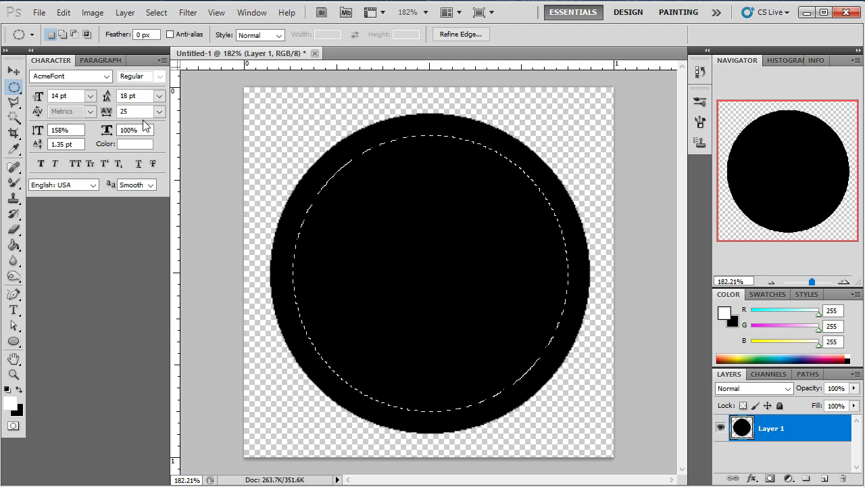
key("Delete")
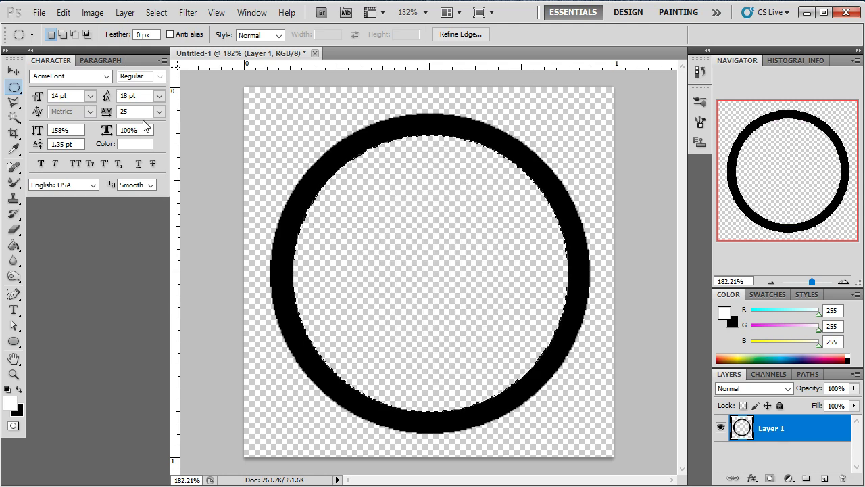
left_click(156, 13)
left_click(169, 38)
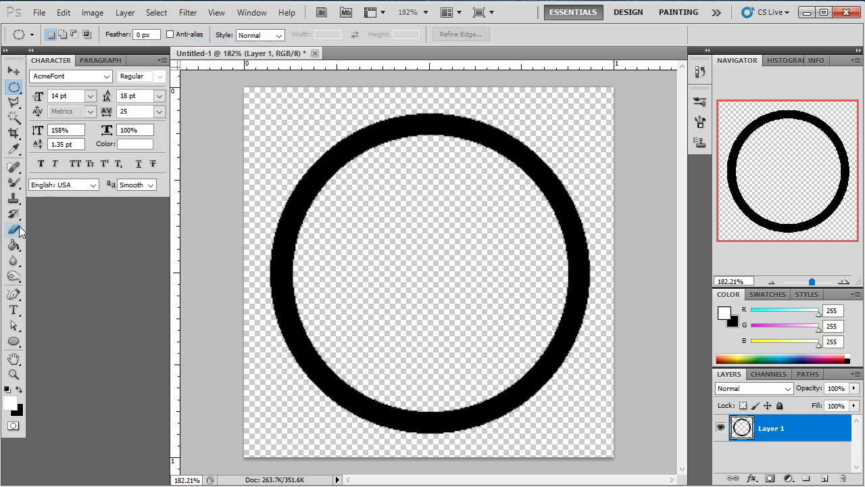
Step: Add black two-line text 'Your' / 'Channel' near the ring's upper left
left_click(13, 310)
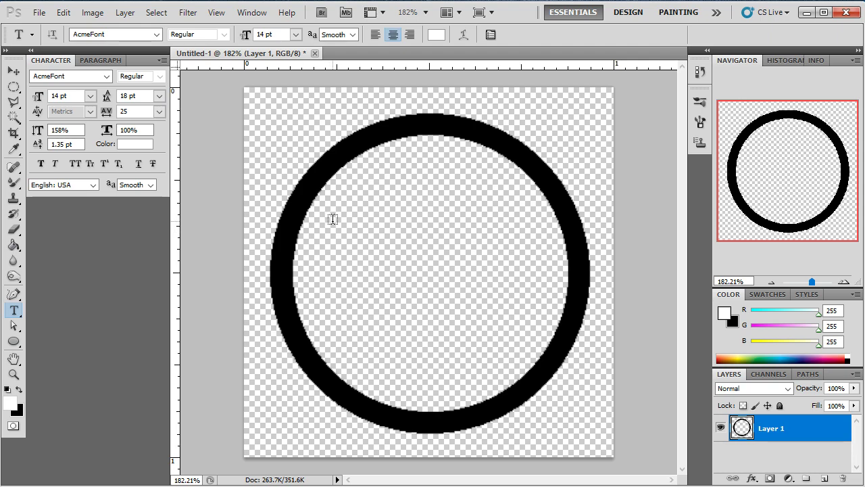
left_click(431, 37)
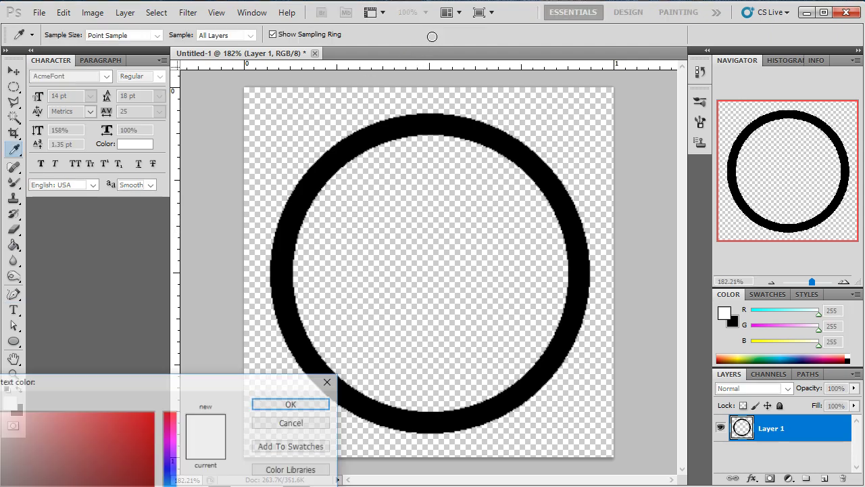
key("Escape")
left_click(19, 388)
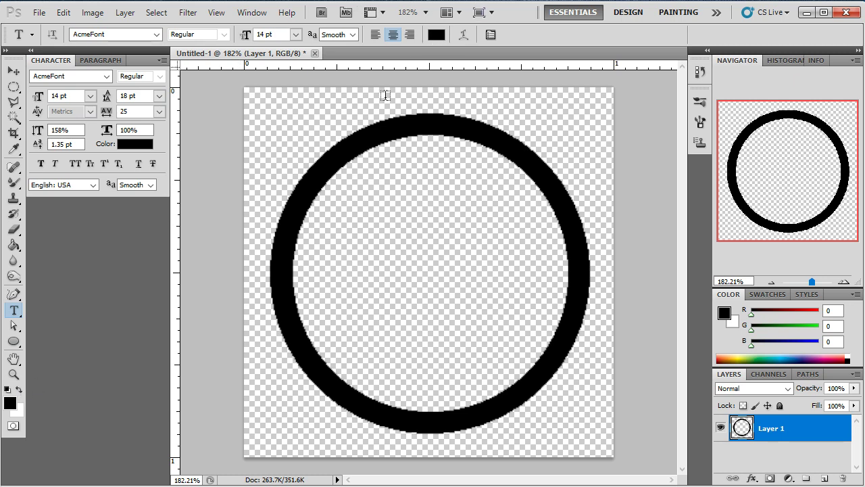
left_click(332, 216)
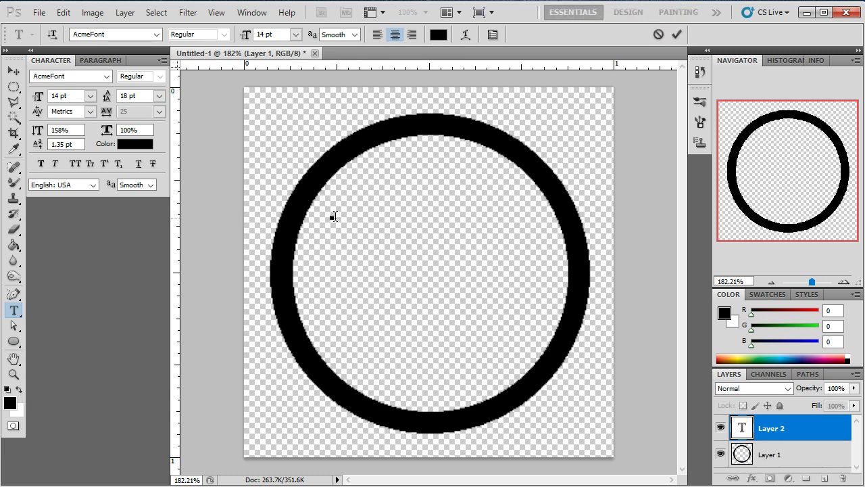
type("Your")
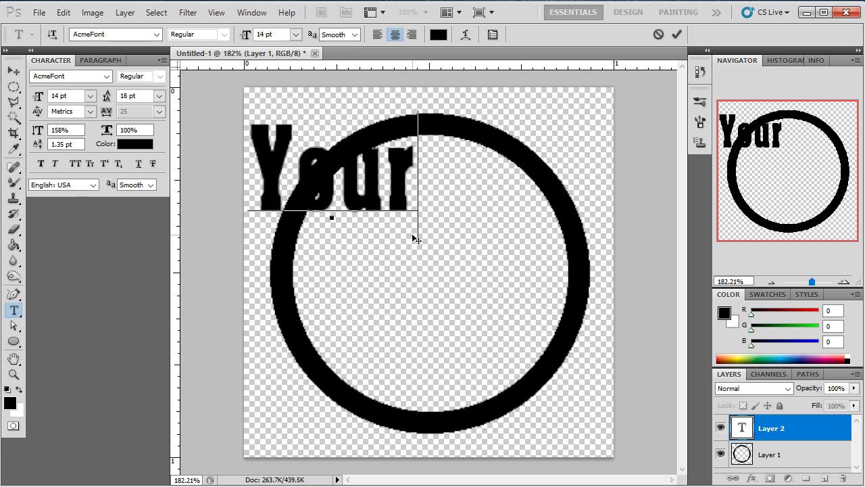
key("Return")
type("Ch")
type("annel")
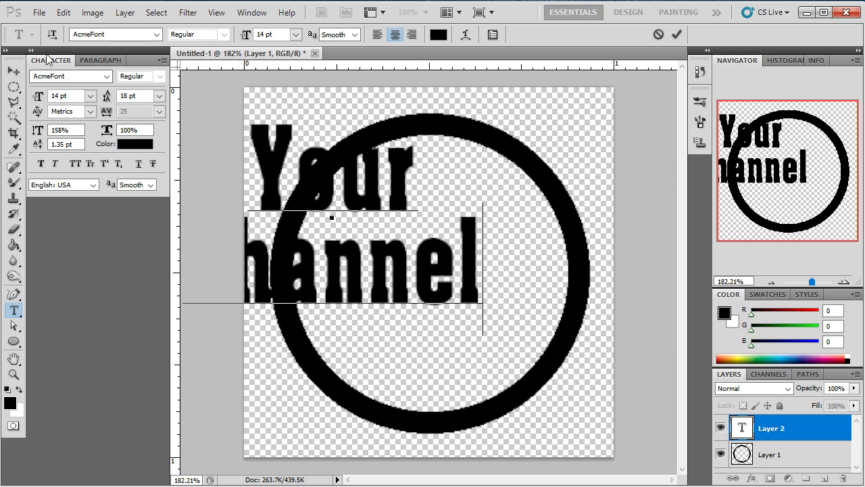
key("ctrl+Return")
key("v")
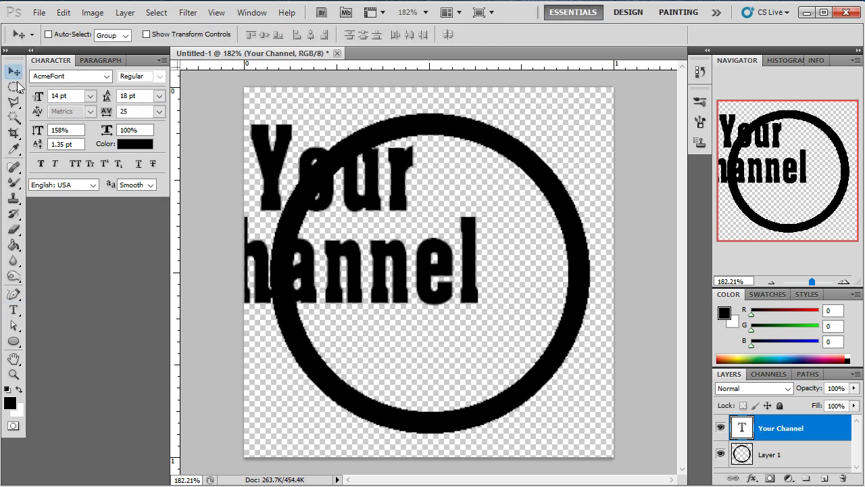
Step: Move the text into the ring and set it to 12 pt with 14 pt line spacing
left_click_drag(268, 179, 357, 212)
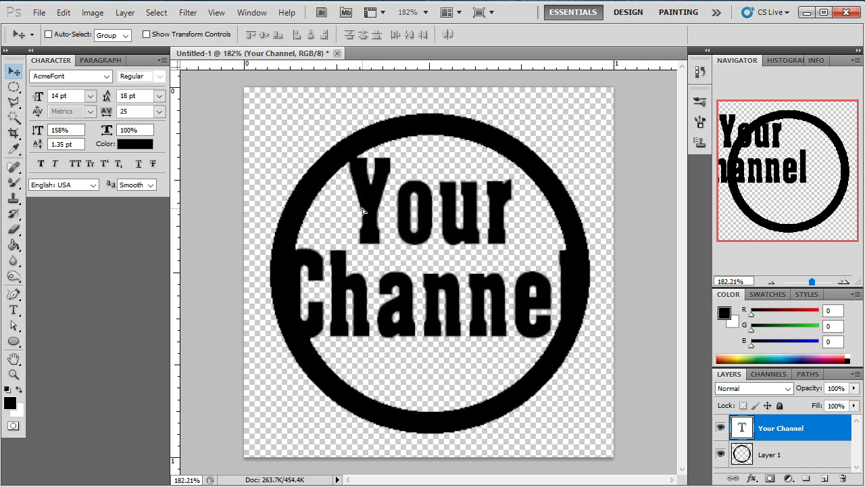
key("shift+Left")
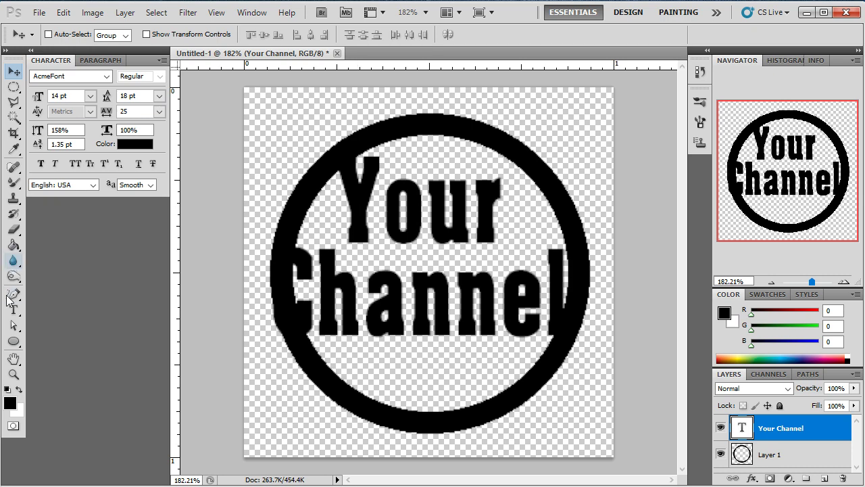
left_click(14, 310)
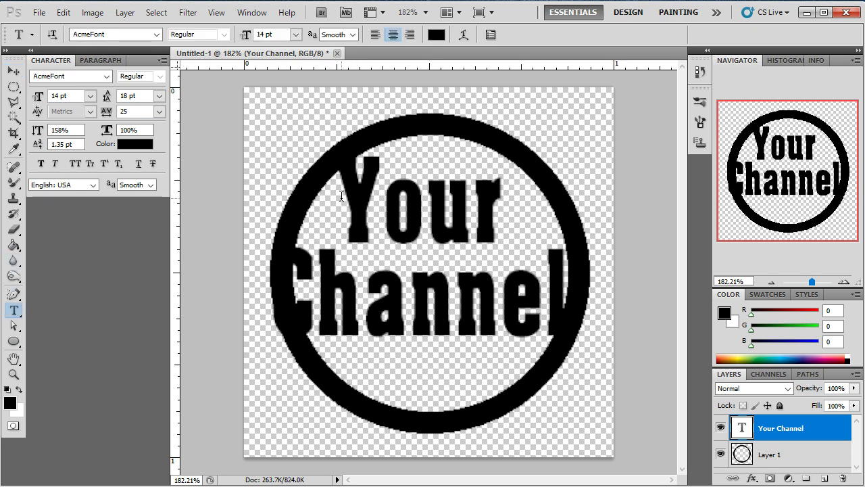
left_click(341, 196)
key("ctrl+a")
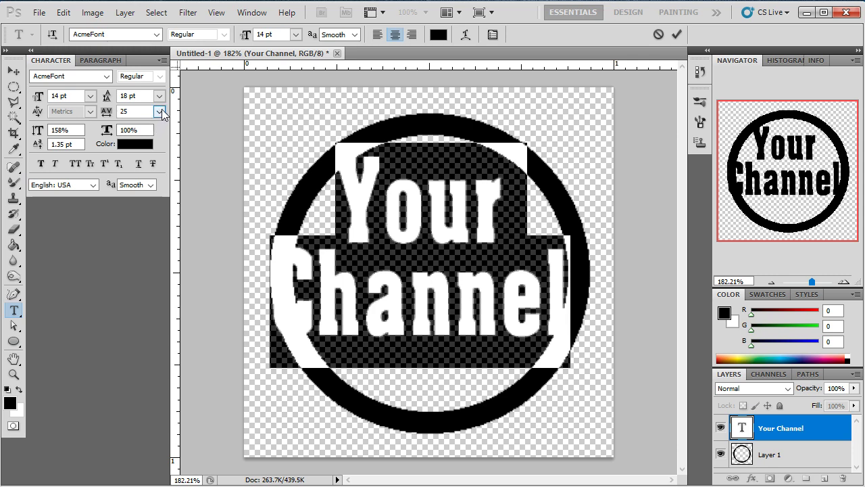
left_click(160, 96)
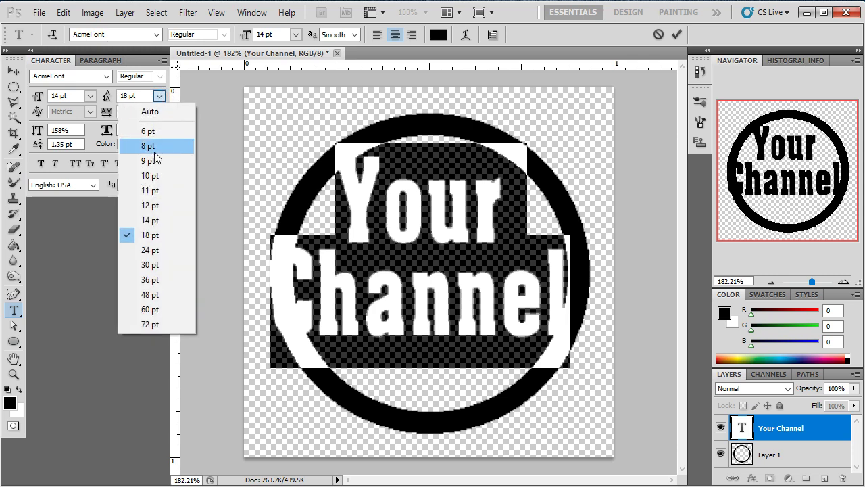
left_click(154, 219)
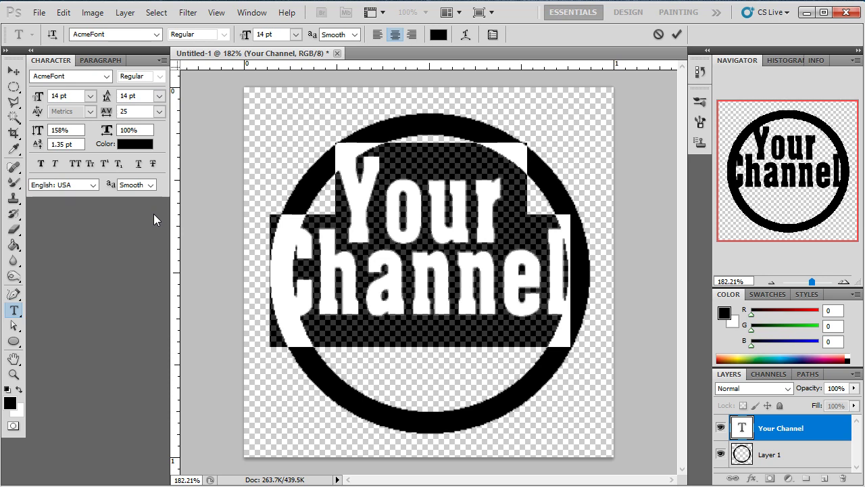
left_click(89, 96)
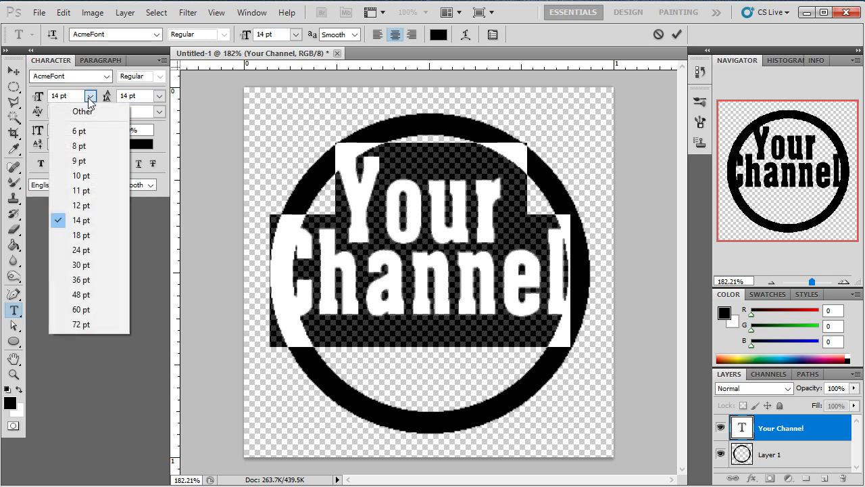
left_click(81, 207)
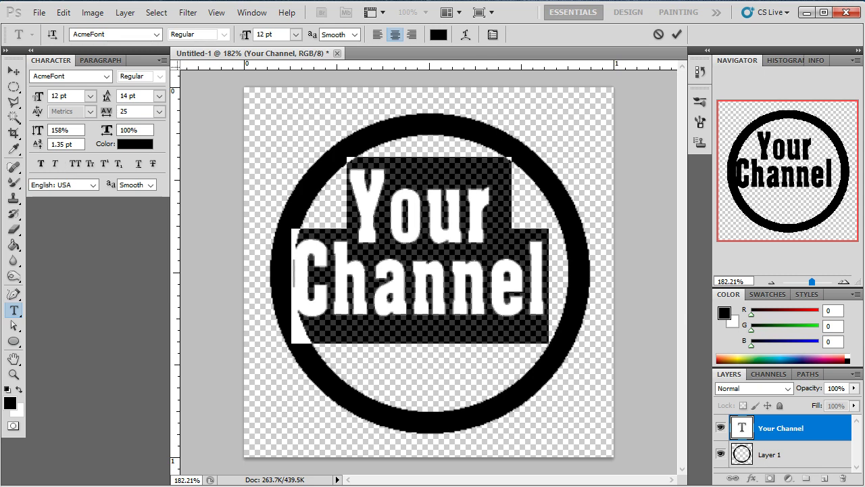
Step: Nudge the Your Channel text right and down until it sits centred in the ring
left_click(14, 71)
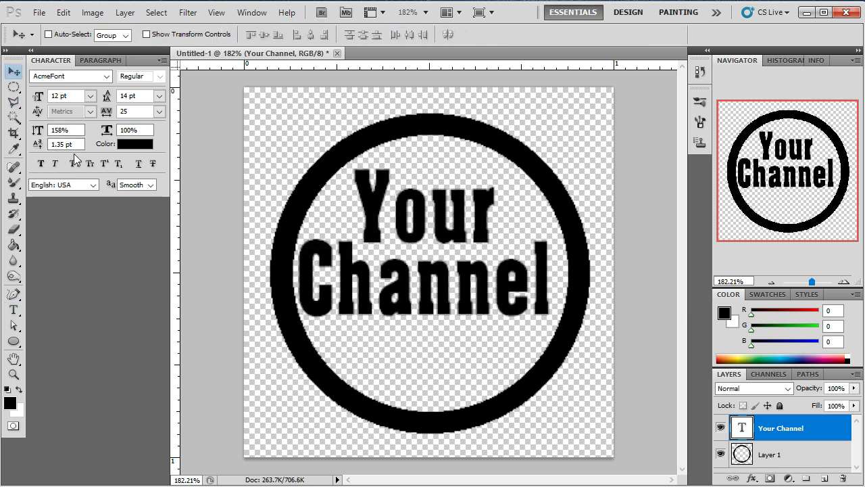
key("Right")
key("Down")
key("Down")
key("Down")
key("Down")
key("Right")
key("Down")
key("Down")
key("Down")
key("Down")
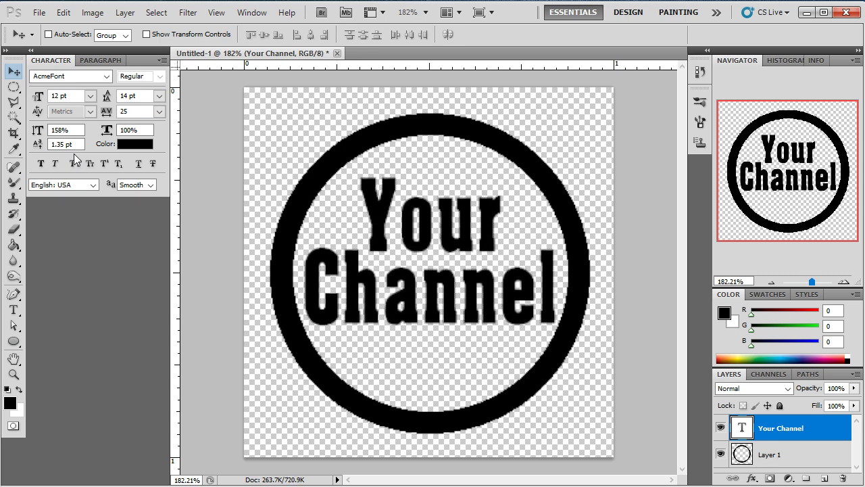
key("Right")
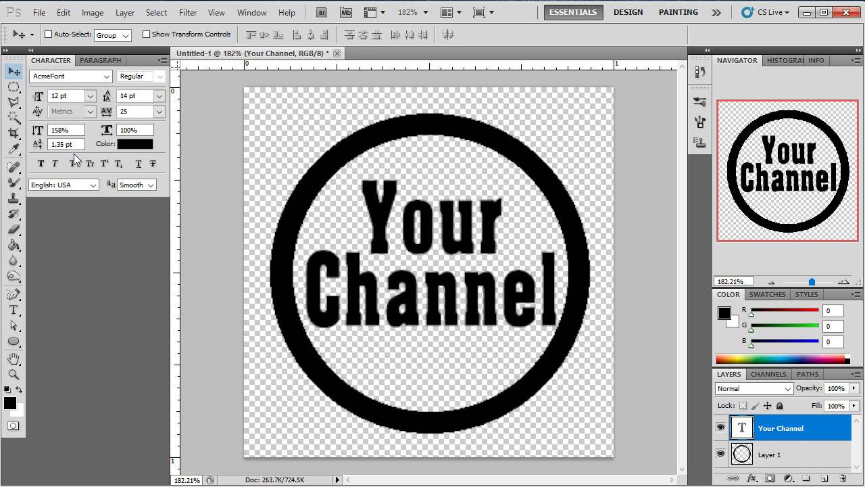
key("Left")
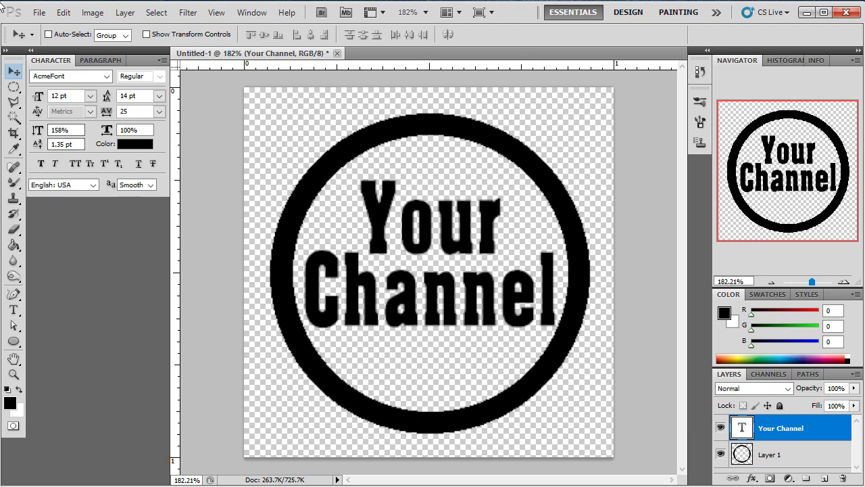
Step: Save the logo as Your Logo.psd, replacing the existing file
left_click(39, 12)
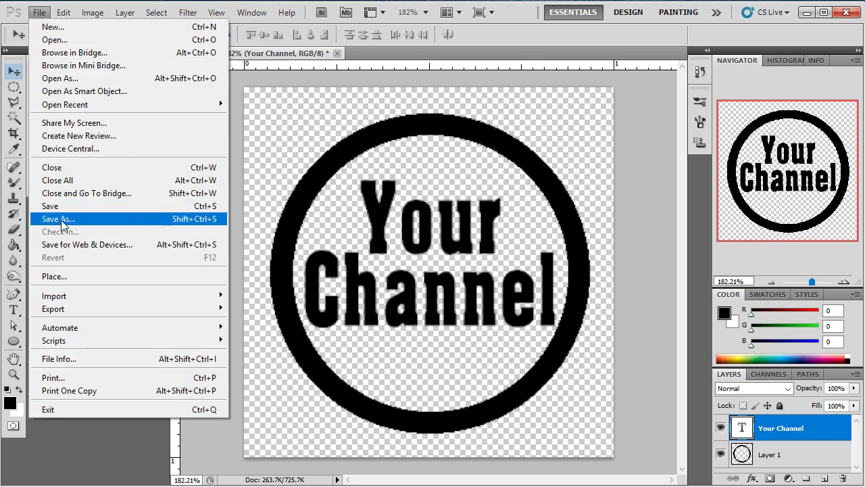
left_click(60, 206)
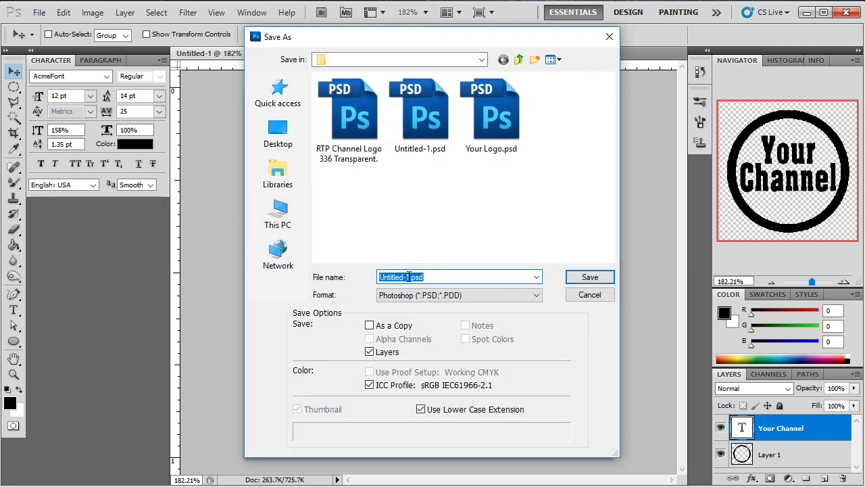
left_click_drag(409, 277, 331, 279)
type("Yo")
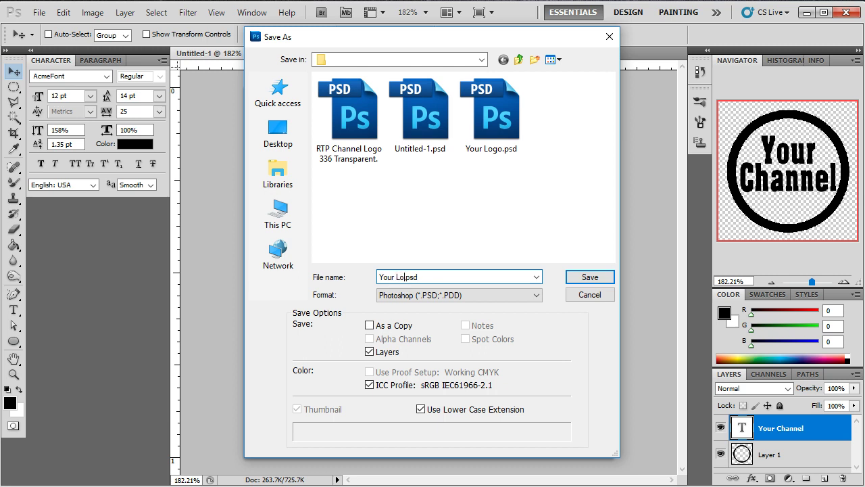
type("ur Logo")
left_click(588, 276)
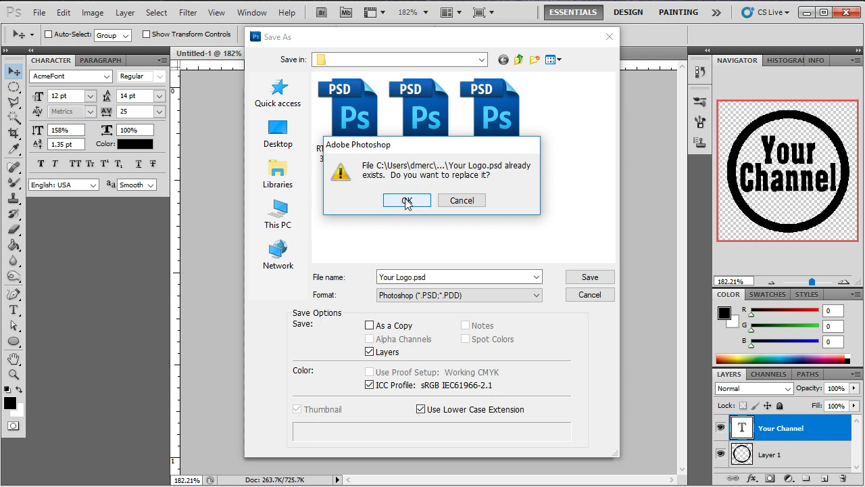
left_click(407, 201)
left_click(675, 228)
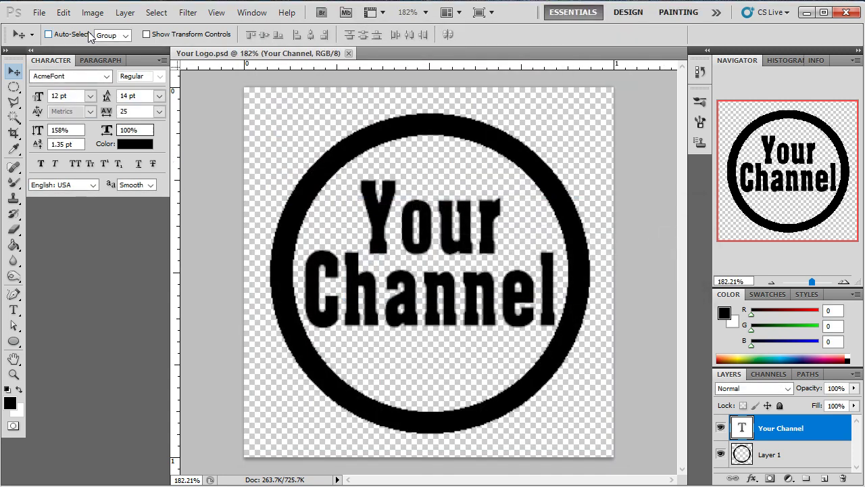
Step: Save a PNG copy as Your Logo.png, replacing the existing file
left_click(39, 13)
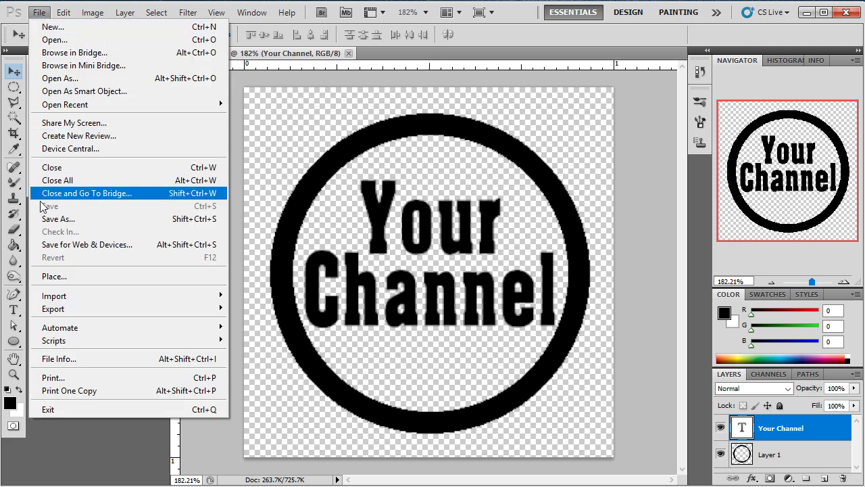
left_click(56, 219)
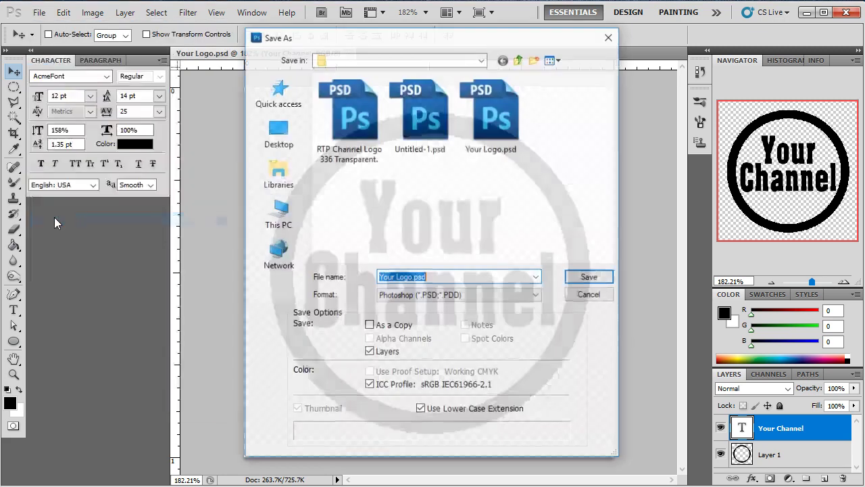
left_click(536, 298)
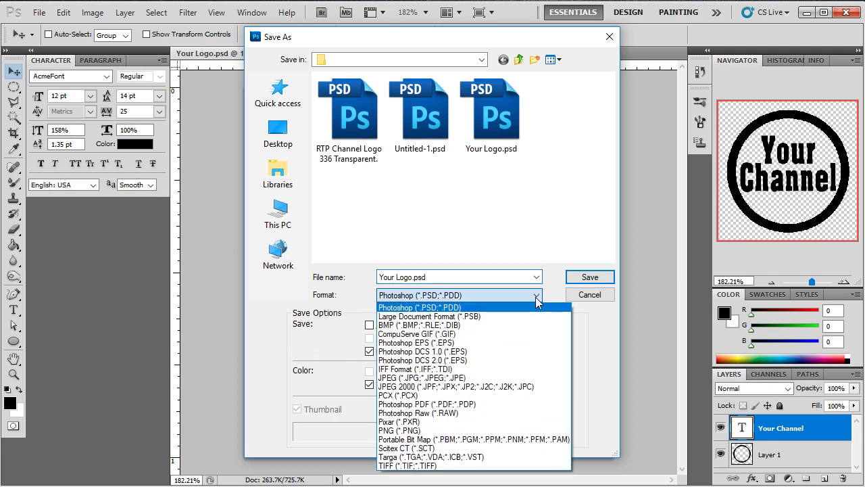
left_click(405, 430)
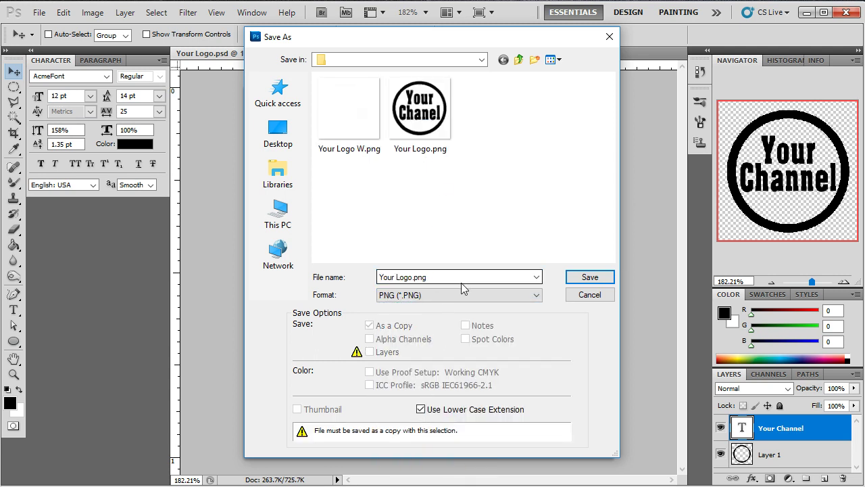
left_click(573, 282)
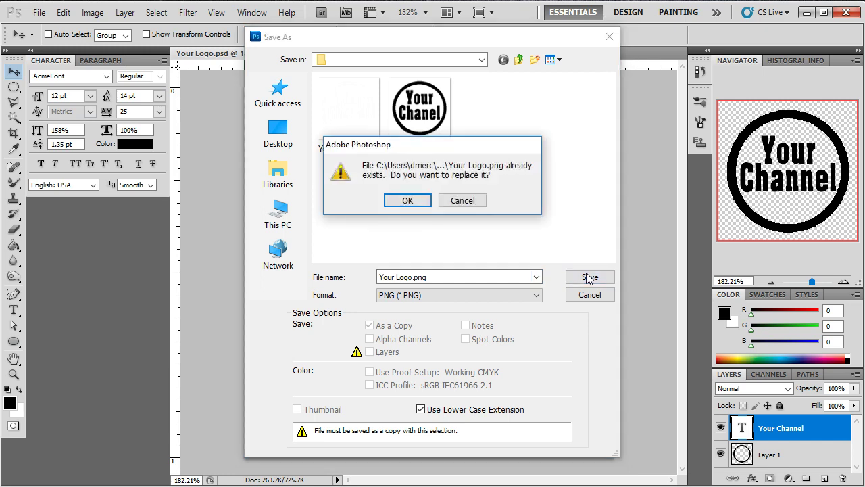
left_click(408, 202)
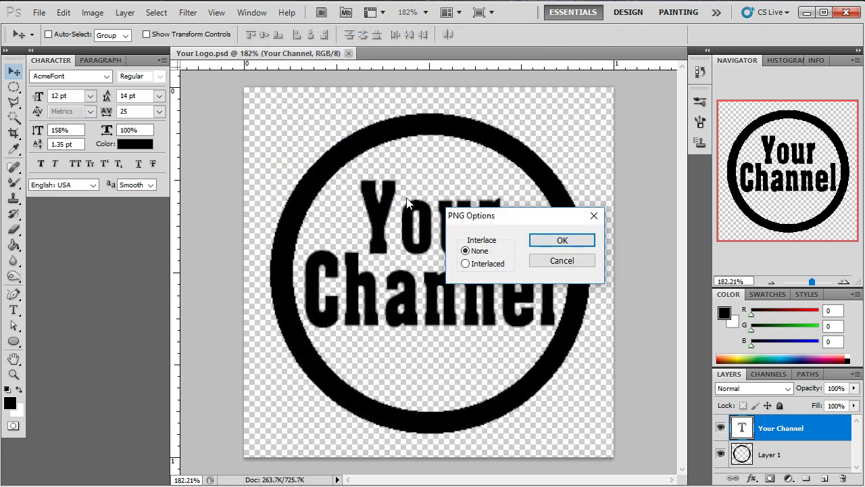
left_click(535, 242)
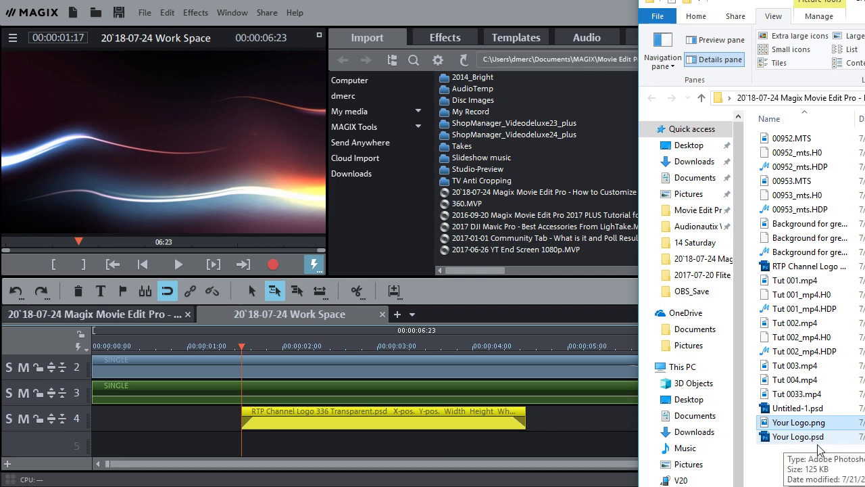
Step: Drag Your Logo.png from File Explorer onto track 5 of the timeline
left_click(782, 426)
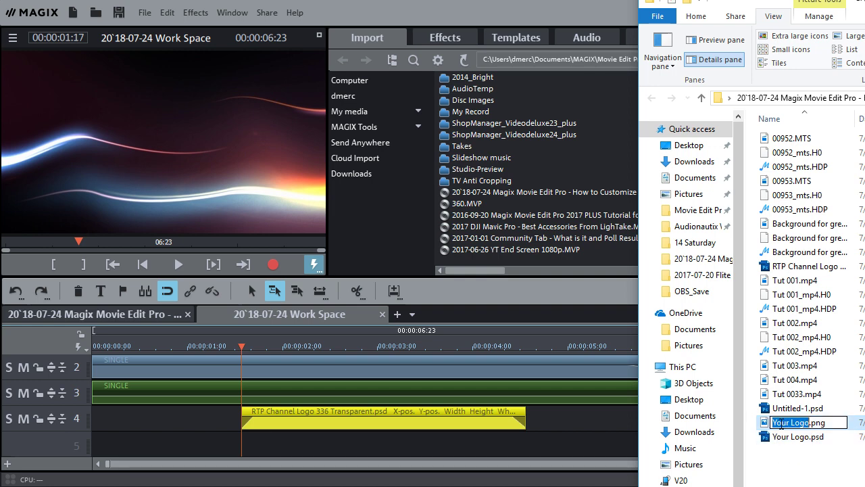
left_click(779, 424)
key("Return")
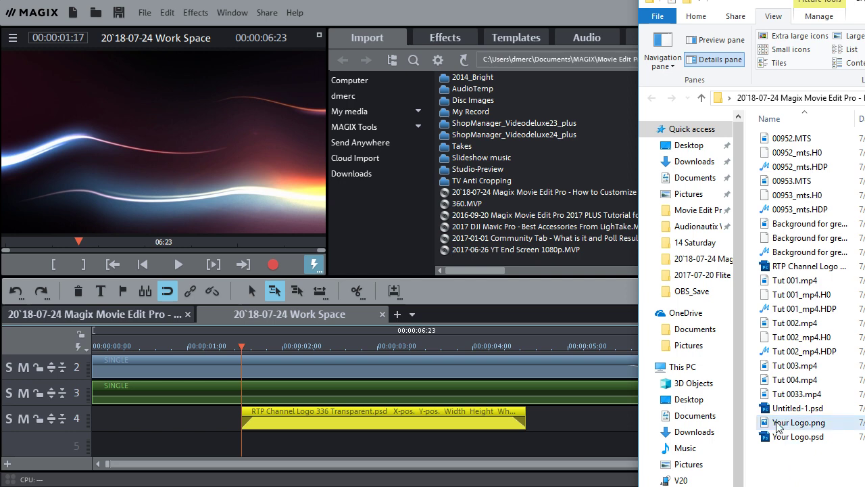
left_click_drag(777, 425, 289, 448)
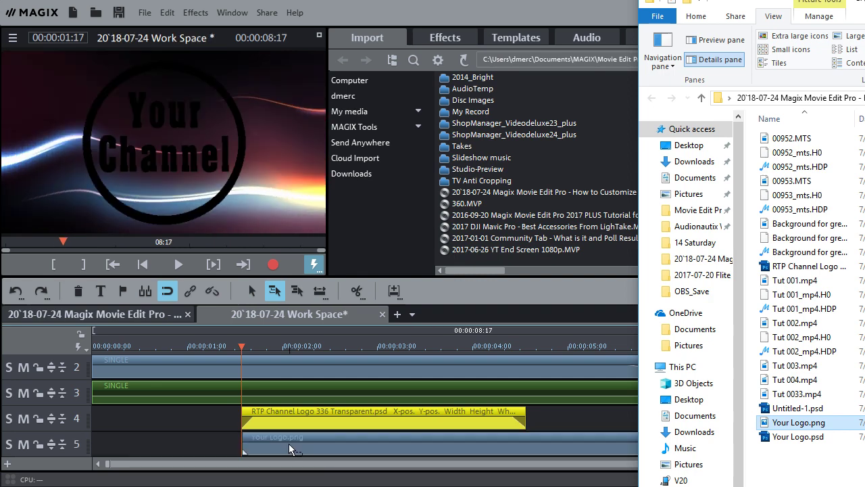
left_click(428, 434)
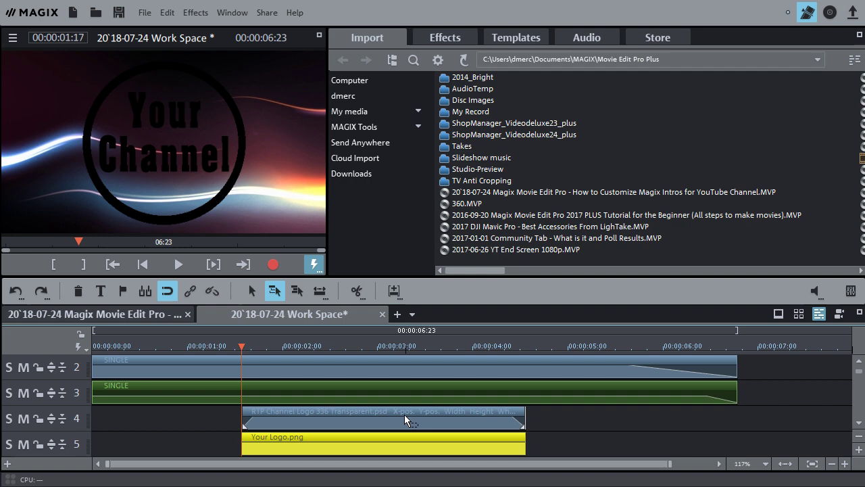
Step: Copy all video effects from the old logo clip on track 4
left_click(405, 414)
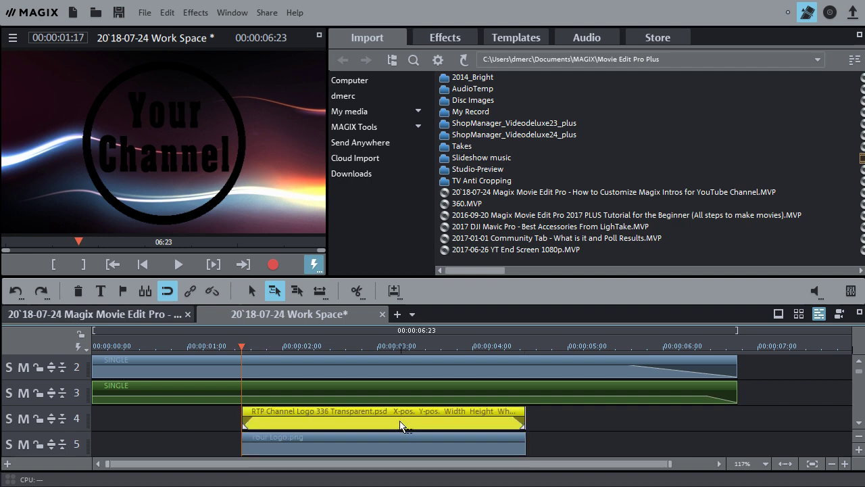
left_click(247, 440)
right_click(372, 423)
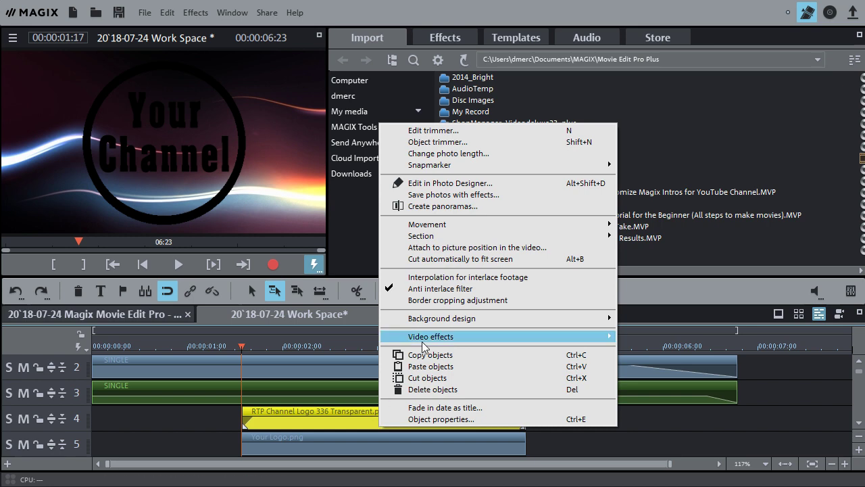
mouse_move(582, 341)
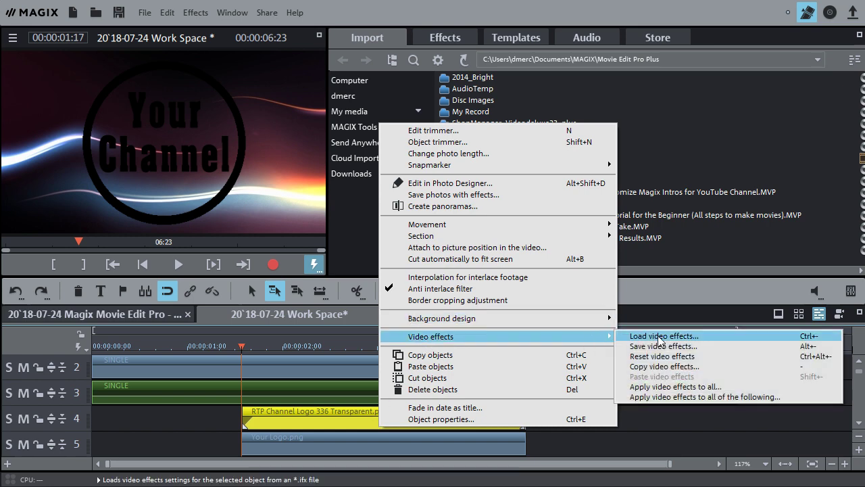
left_click(666, 369)
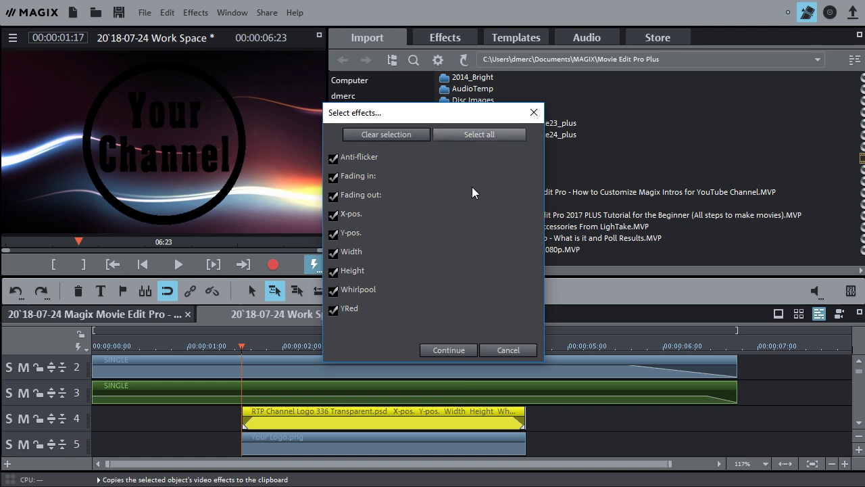
left_click(449, 350)
Step: Paste the copied video effects onto the Your Logo.png clip and play the intro
left_click(380, 441)
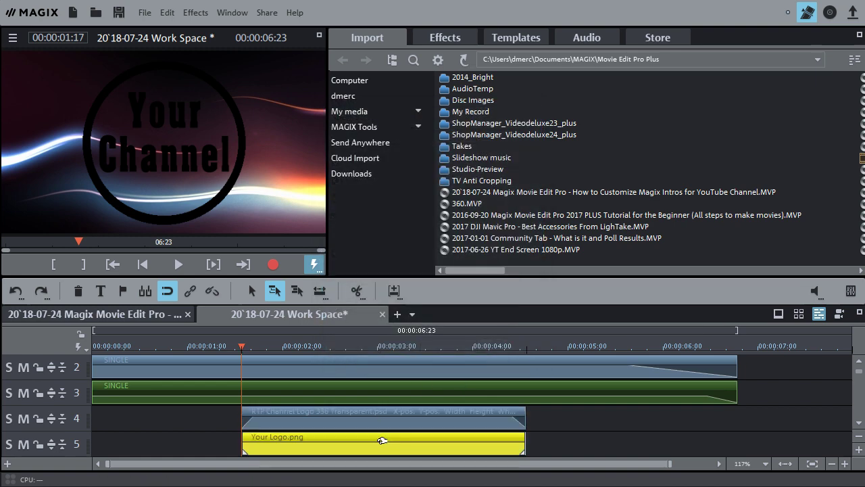
right_click(379, 447)
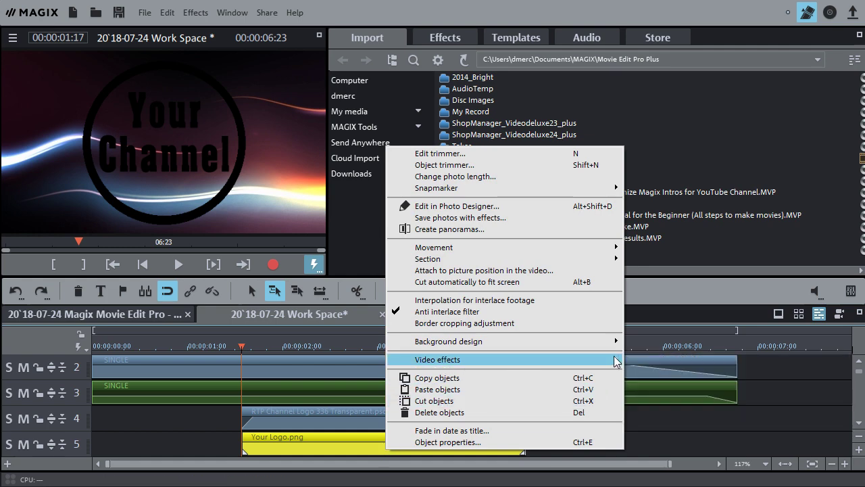
mouse_move(616, 361)
left_click(657, 404)
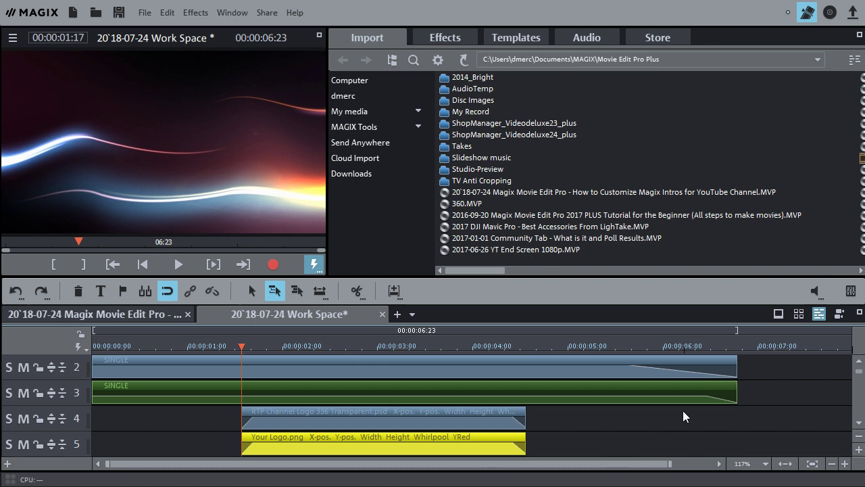
key("space")
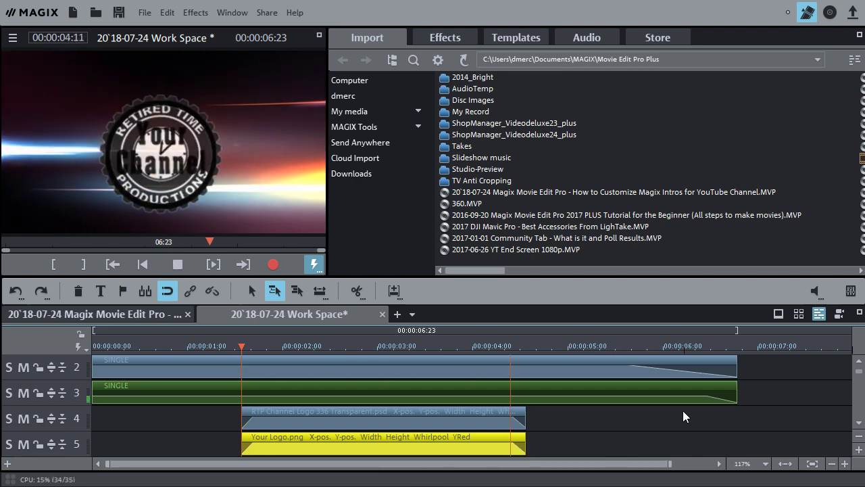
Step: Mute track 4 and replay the intro from where the Your Channel logo appears
key("space")
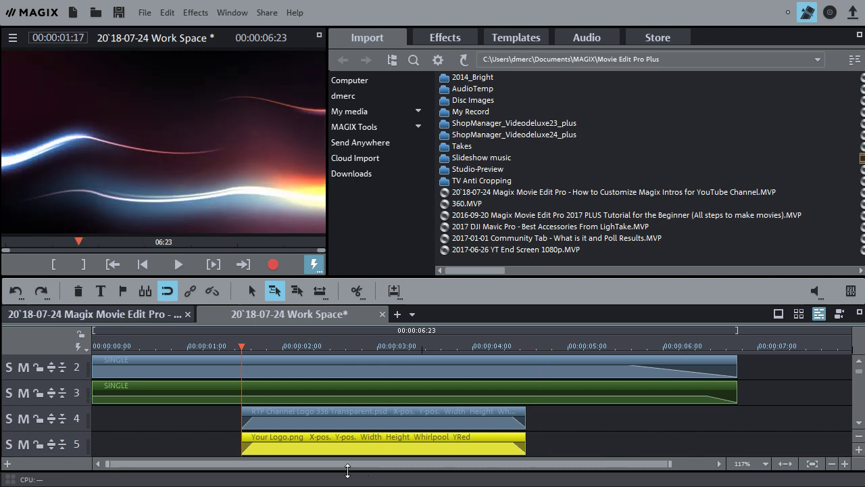
left_click(24, 419)
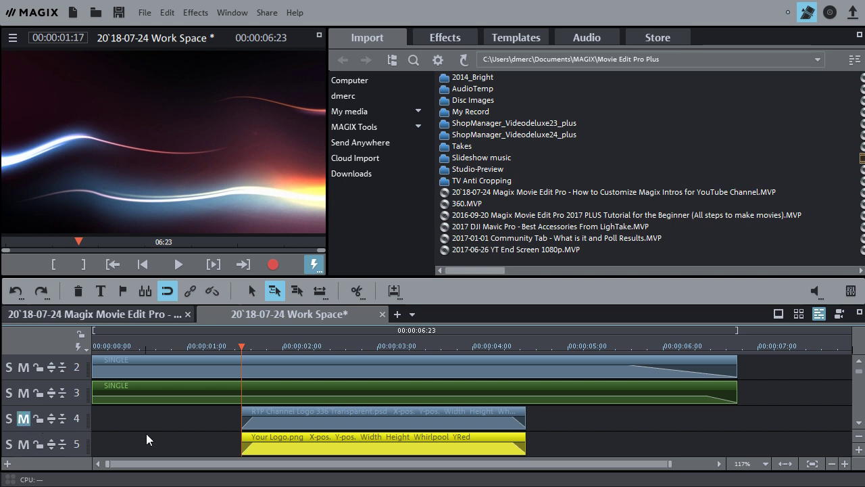
key("space")
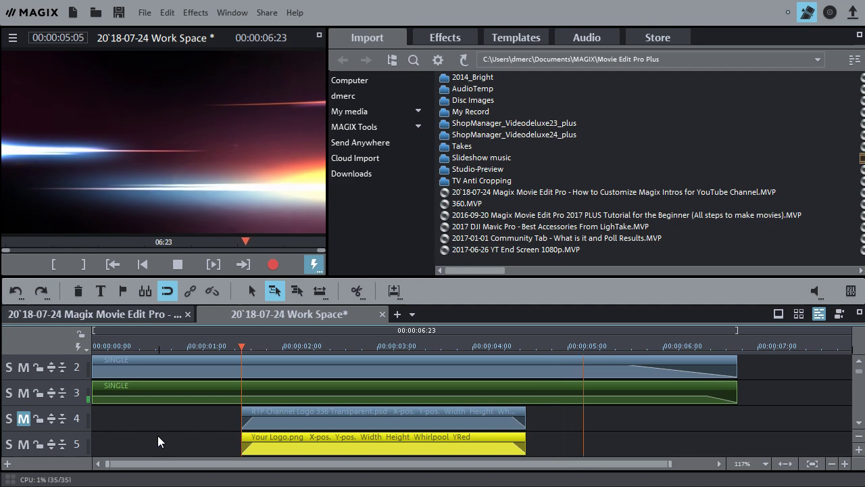
key("space")
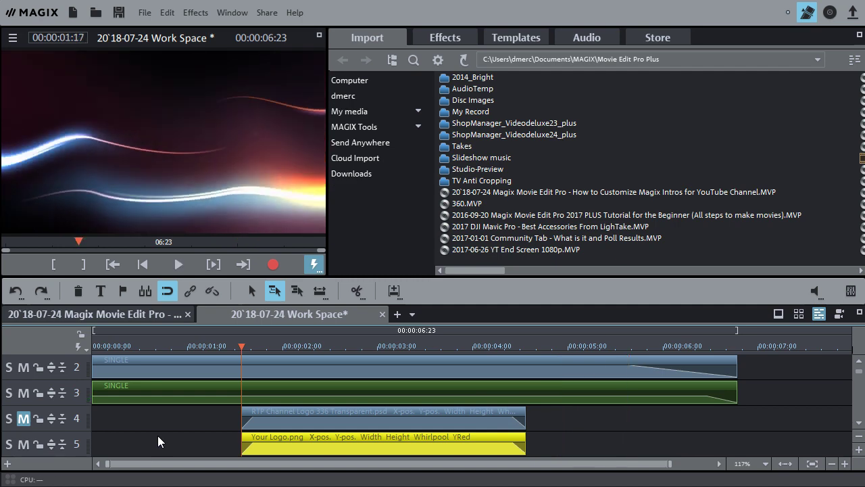
key("space")
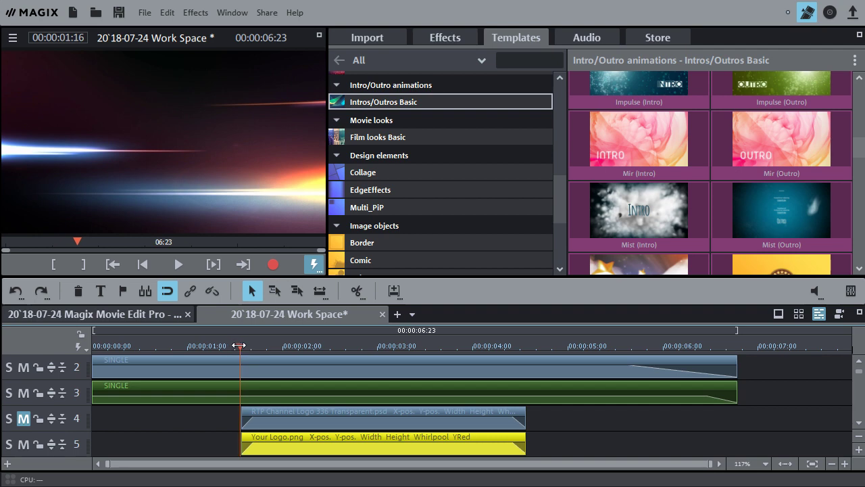
mouse_move(240, 345)
left_mouse_down()
mouse_move(402, 345)
mouse_move(236, 345)
left_mouse_up()
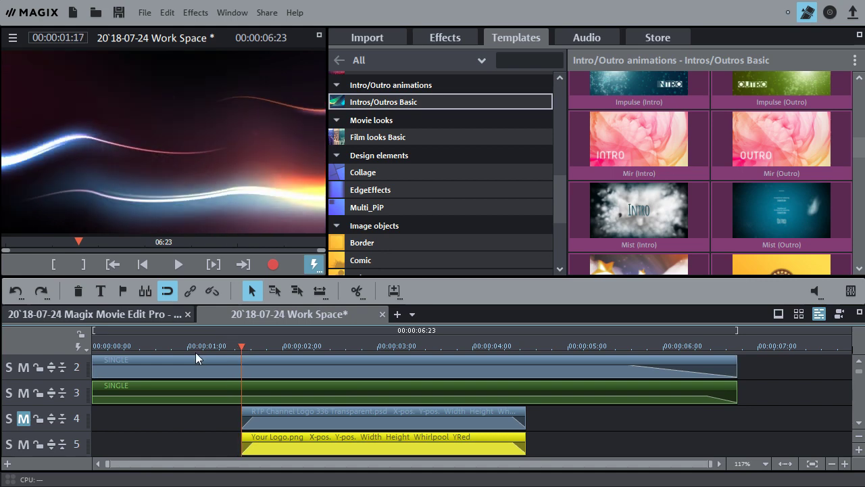
key("space")
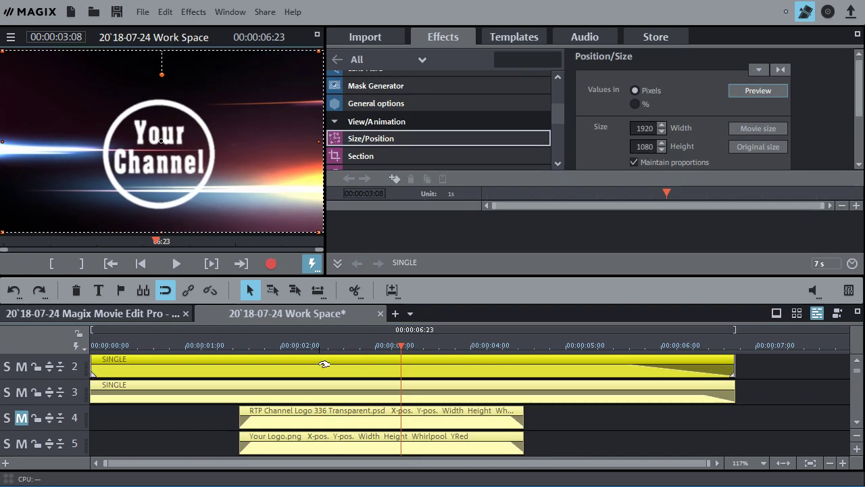
Step: Export the Work Space movie into the Your Channel Logo folder on the Desktop
right_click(280, 313)
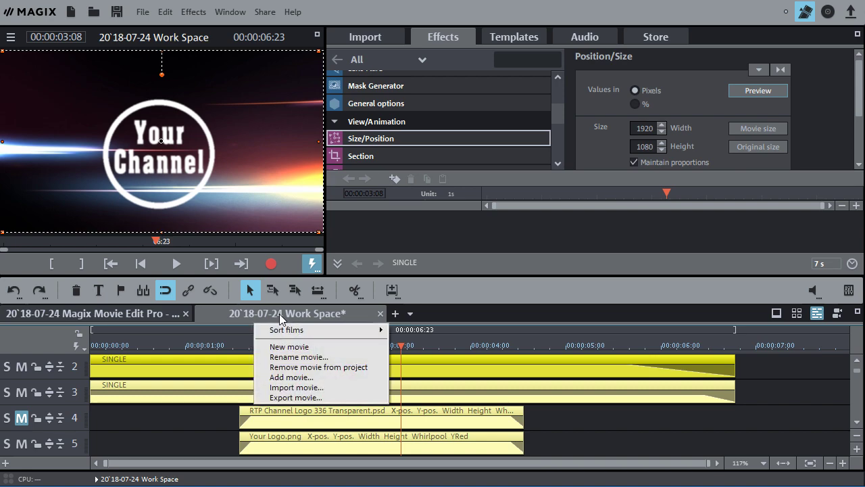
left_click(292, 398)
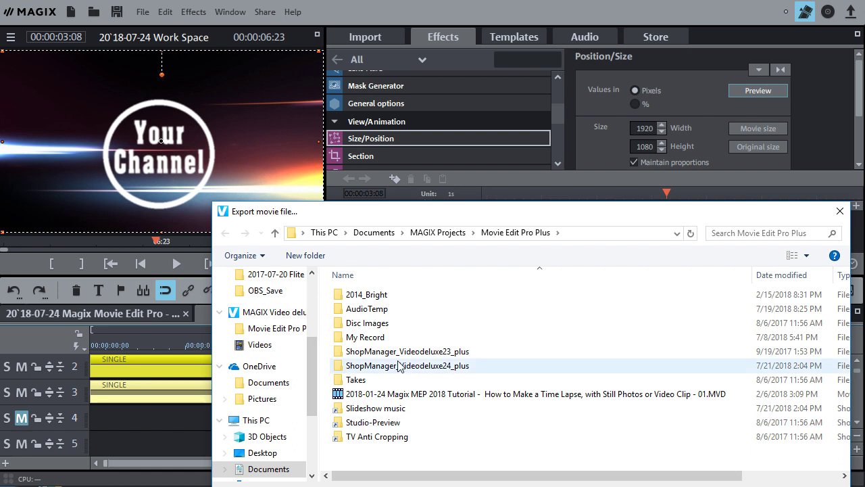
left_click_drag(313, 380, 318, 300)
left_click(261, 302)
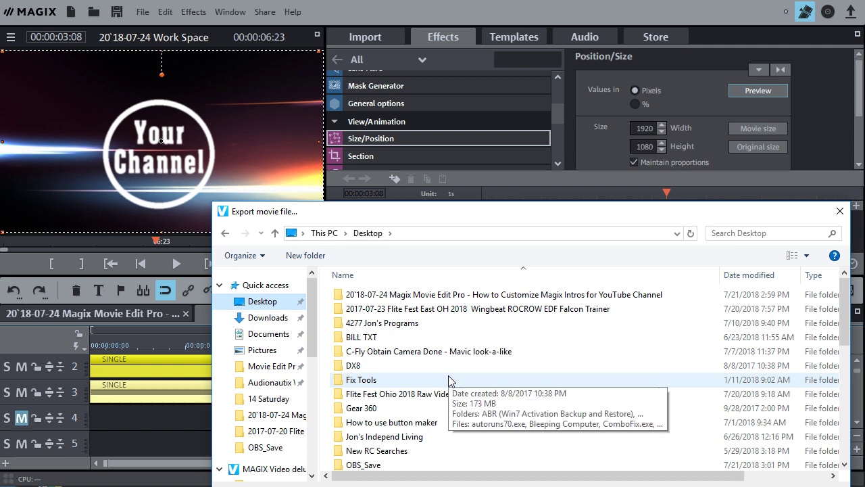
scroll(385, 379, "down", 4)
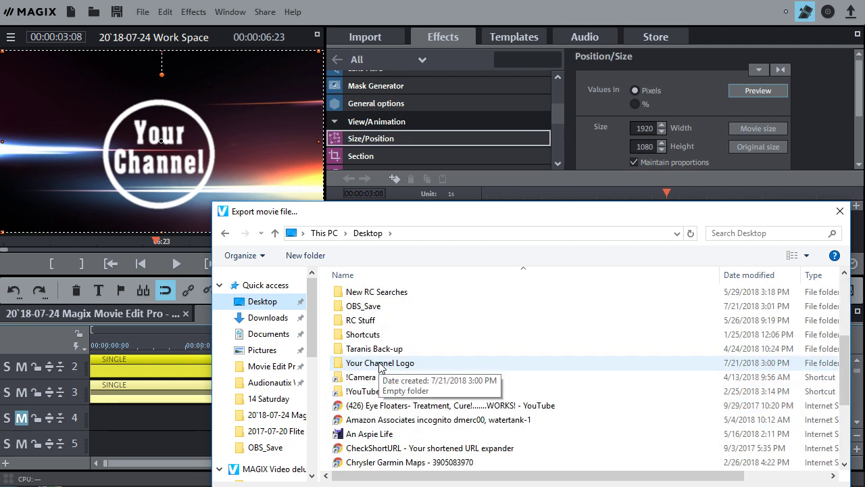
double_click(380, 363)
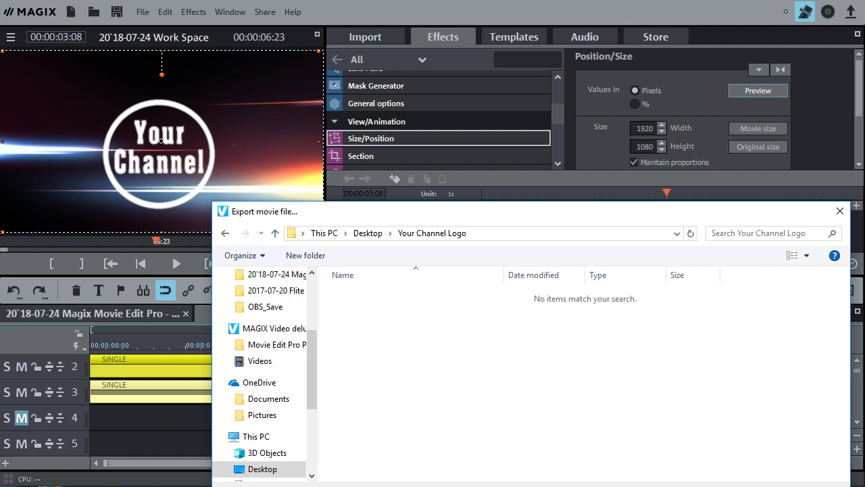
key("Escape")
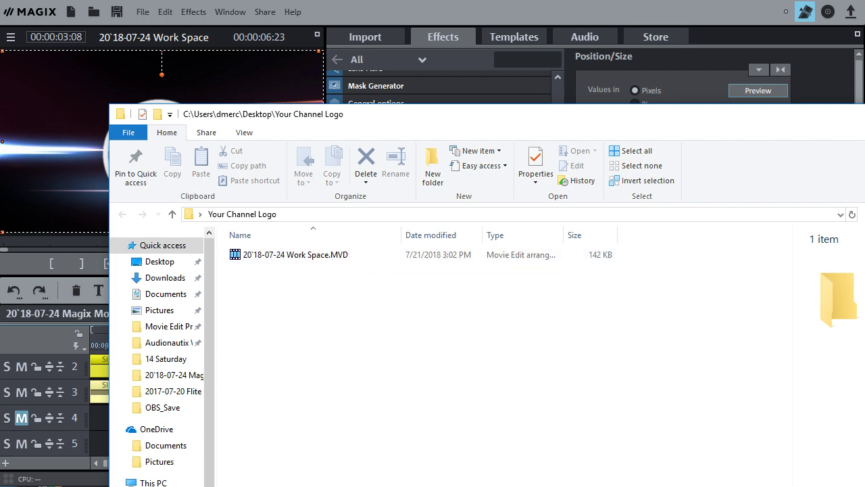
key("alt+Tab")
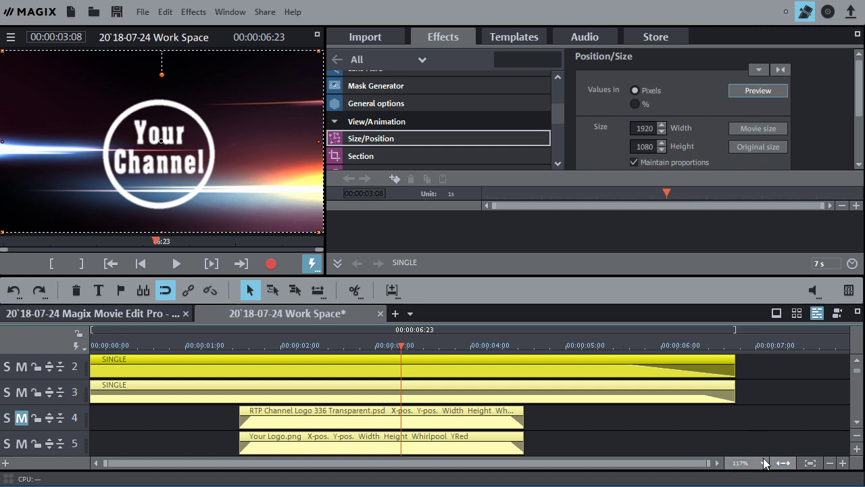
Step: Export the Work Space movie as a 1920x1080 MAGIX video, 20`18-07-24 Work Space.mxv
left_click(141, 12)
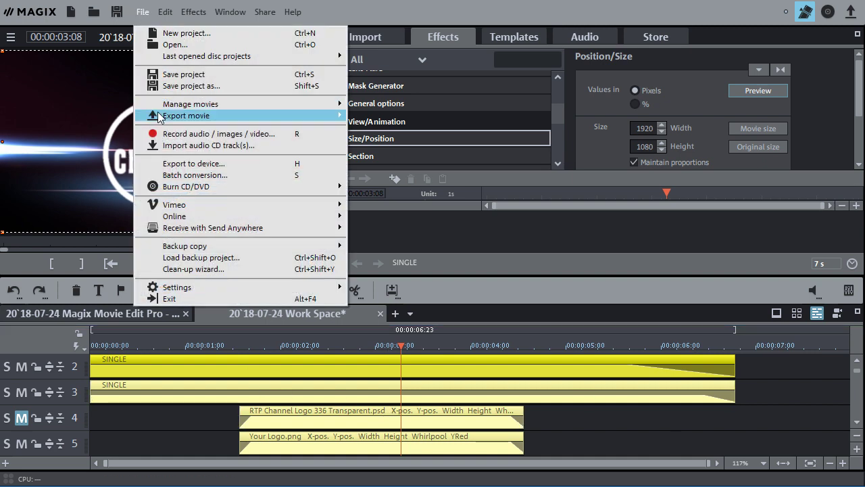
mouse_move(170, 115)
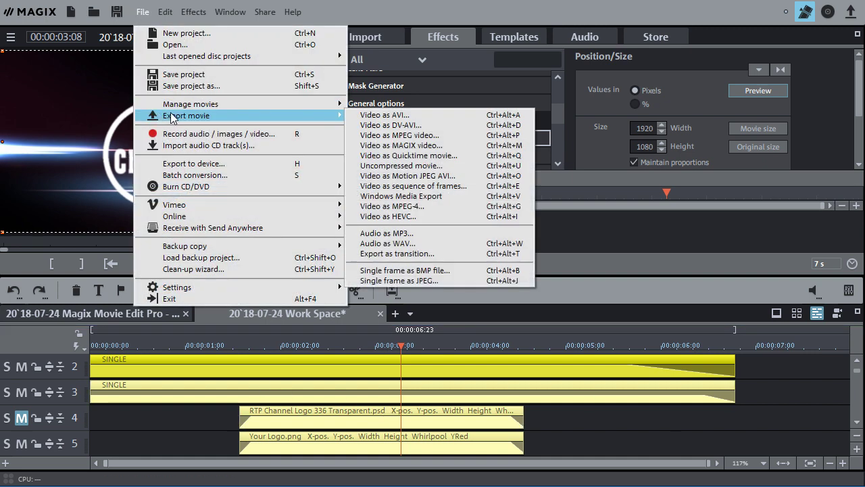
left_click(402, 146)
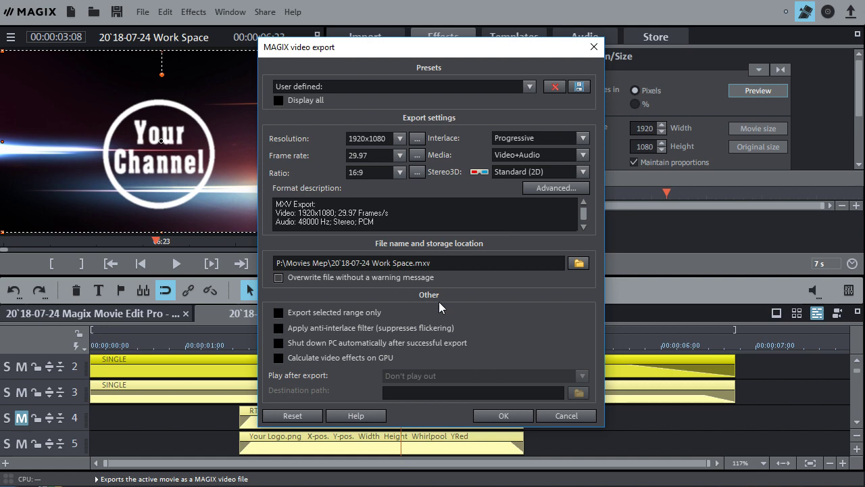
left_click(501, 413)
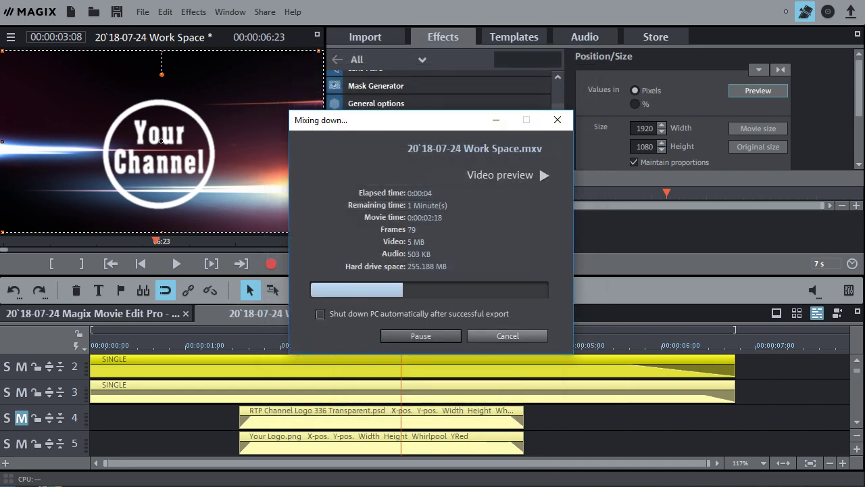
key("alt+Tab")
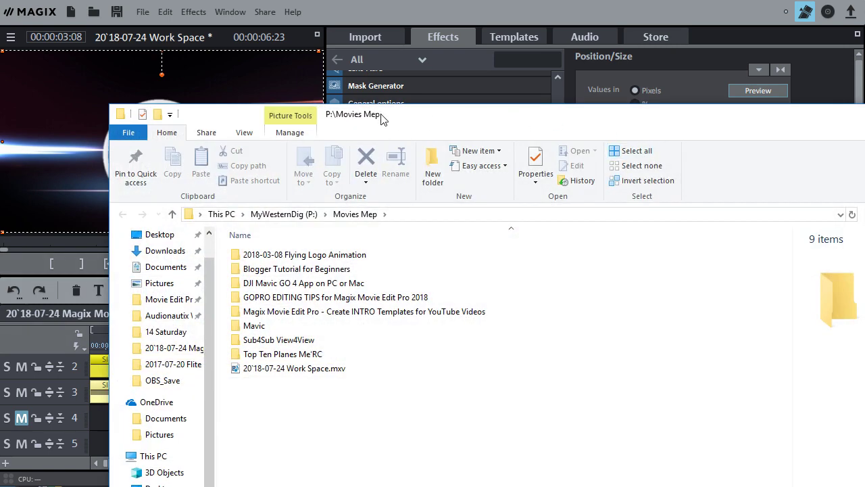
Step: Move the exported 20`18-07-24 Work Space.mxv from P:\Movies Mep into the Your Channel Logo folder
left_click_drag(381, 123, 546, 179)
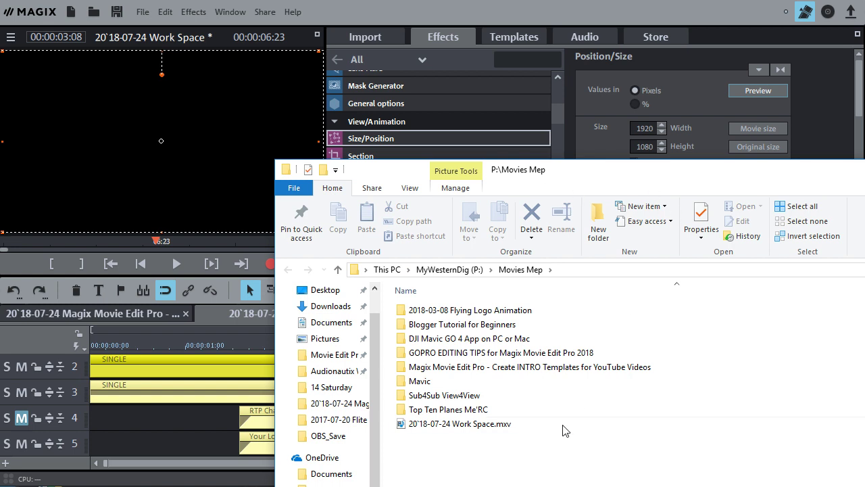
left_click_drag(553, 167, 568, 349)
left_click(675, 473)
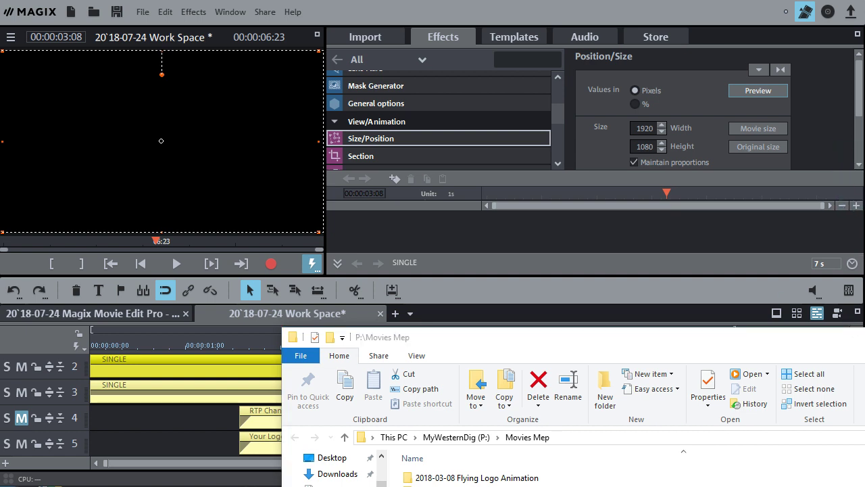
key("alt+Tab")
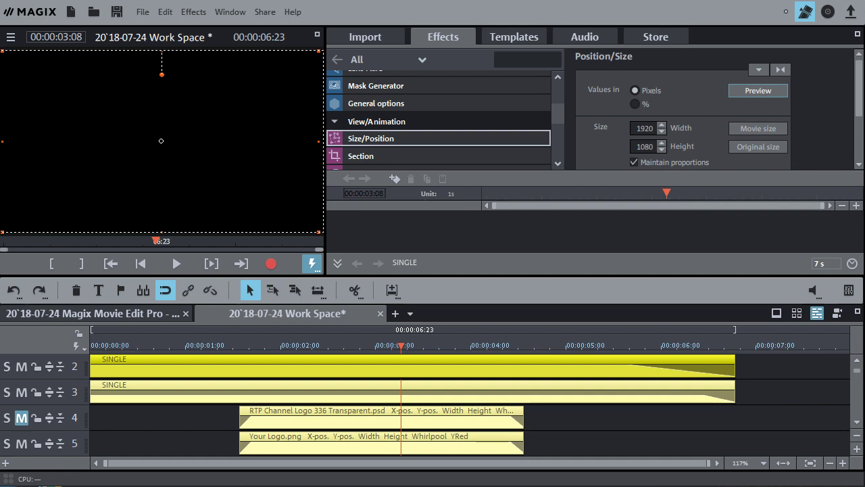
key("alt+Tab")
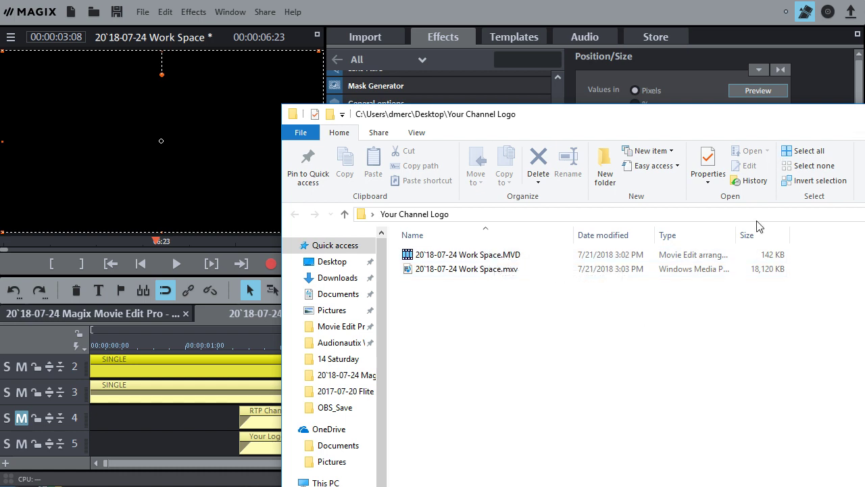
Step: Copy RTP Channel Logo 336 Transparent.psd into the Your Channel Logo folder
left_click_drag(770, 118, 627, 113)
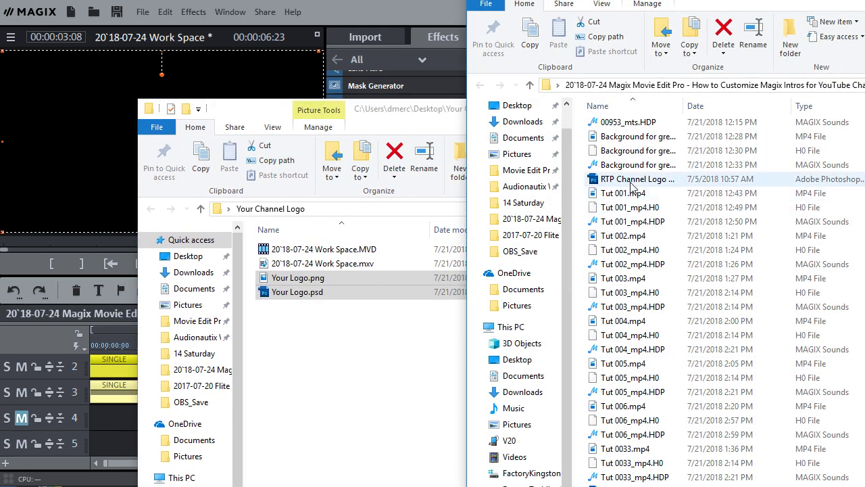
left_click(631, 181)
left_click_drag(631, 183, 329, 391)
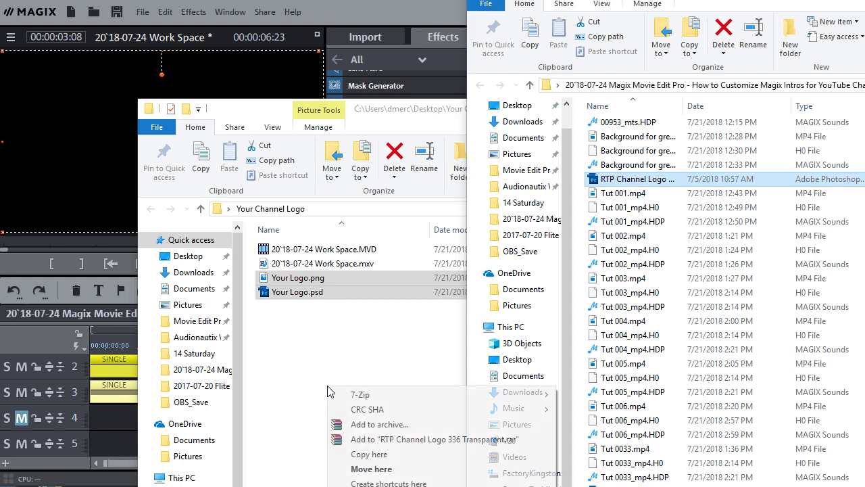
left_click(398, 453)
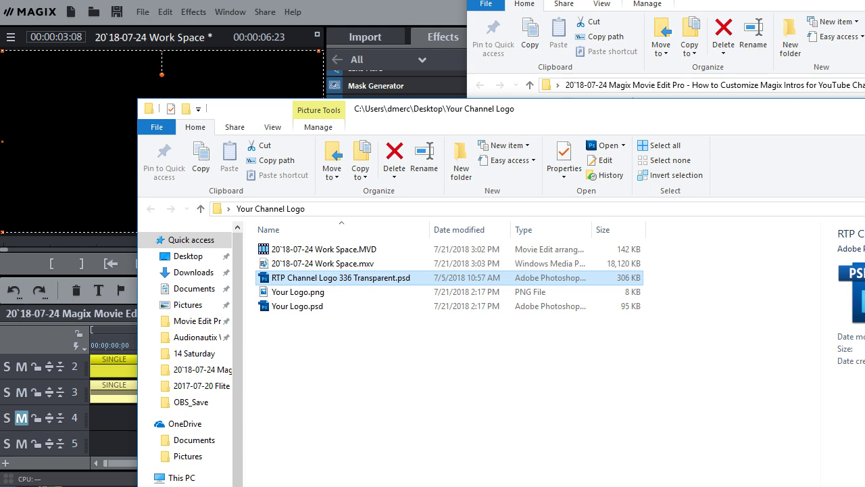
key("alt+Tab")
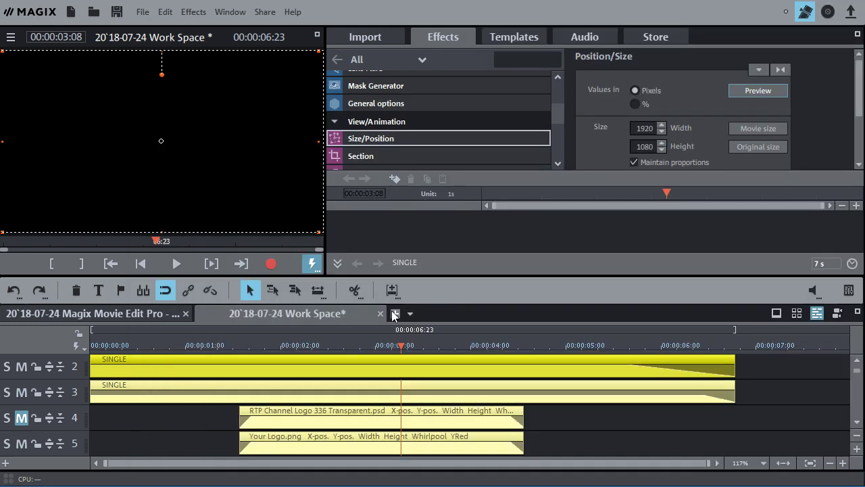
Step: Reopen 20`18-07-24 Work Space.MVD from Your Channel Logo, scrub the intro, and add an empty movie
left_click(395, 312)
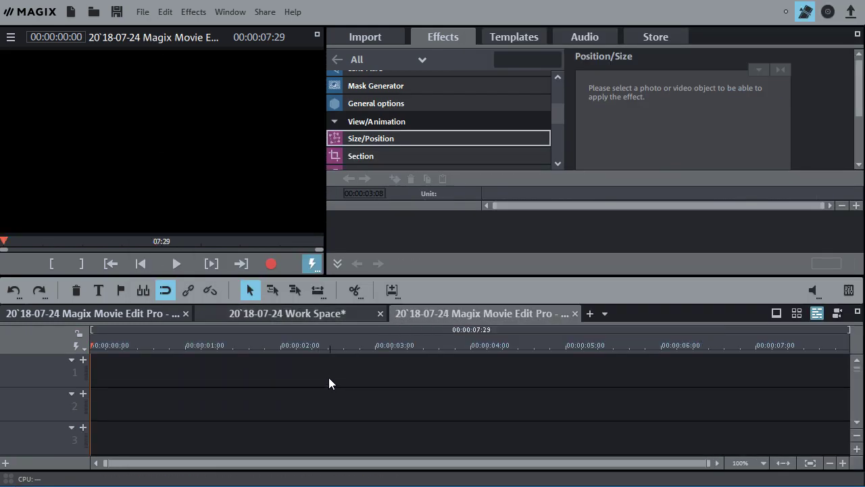
left_click(143, 13)
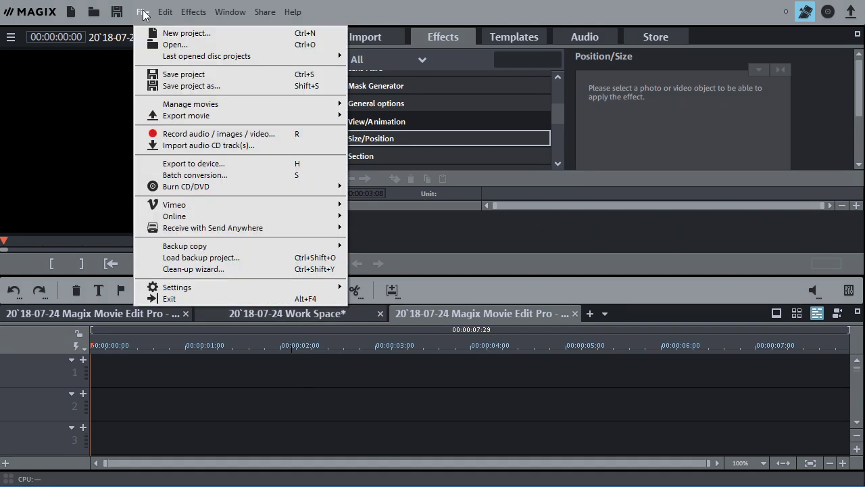
left_click(179, 50)
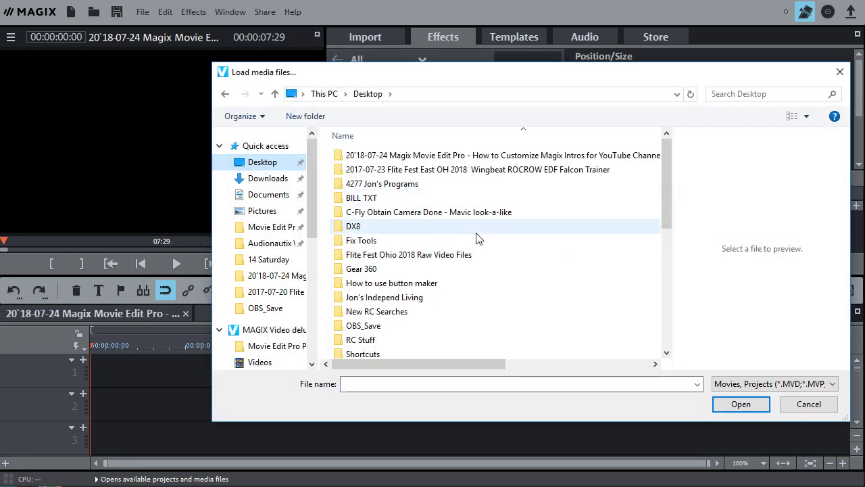
scroll(466, 234, "down", 2)
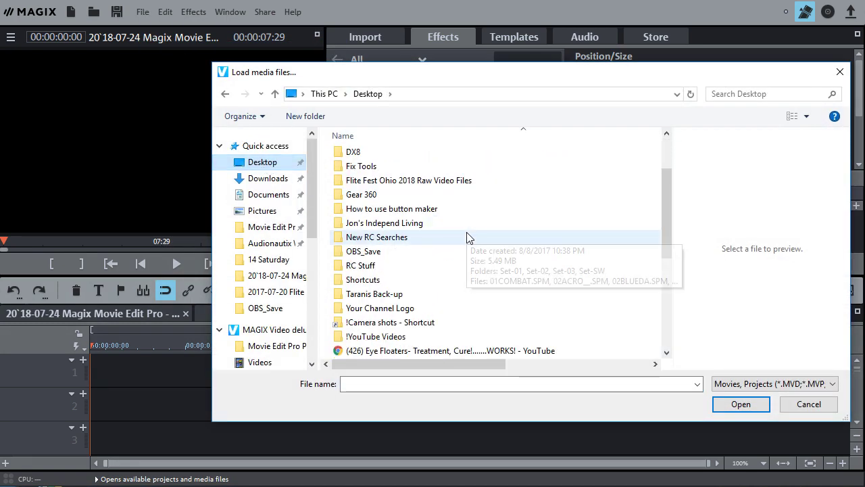
double_click(357, 307)
left_click(399, 159)
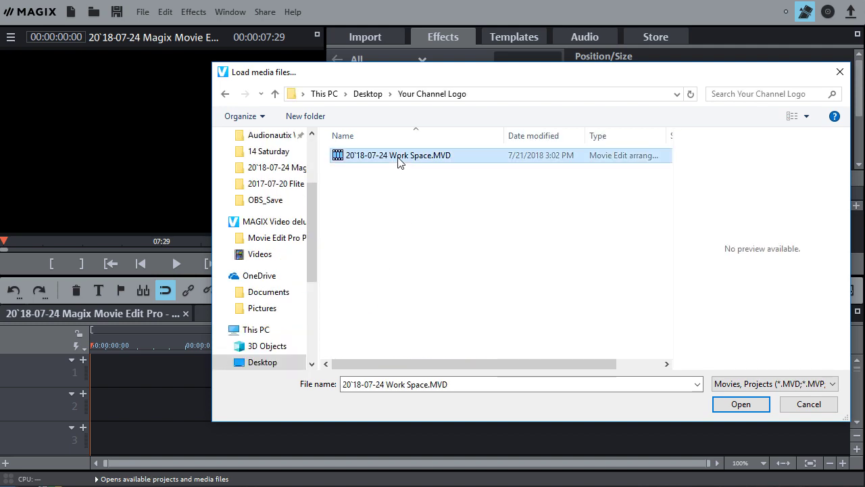
left_click(742, 406)
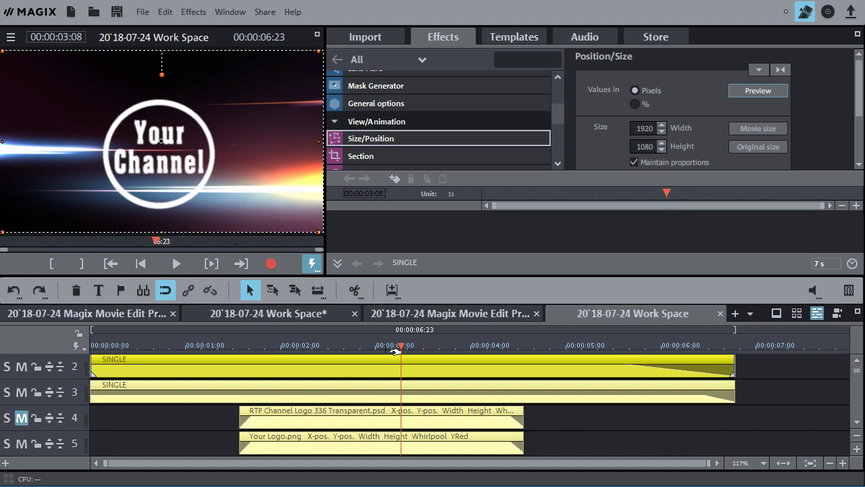
left_click_drag(401, 346, 473, 363)
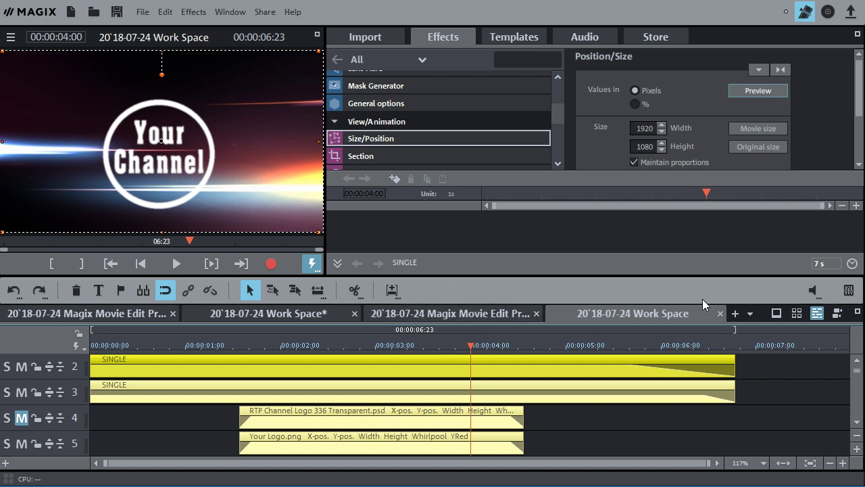
left_click(736, 313)
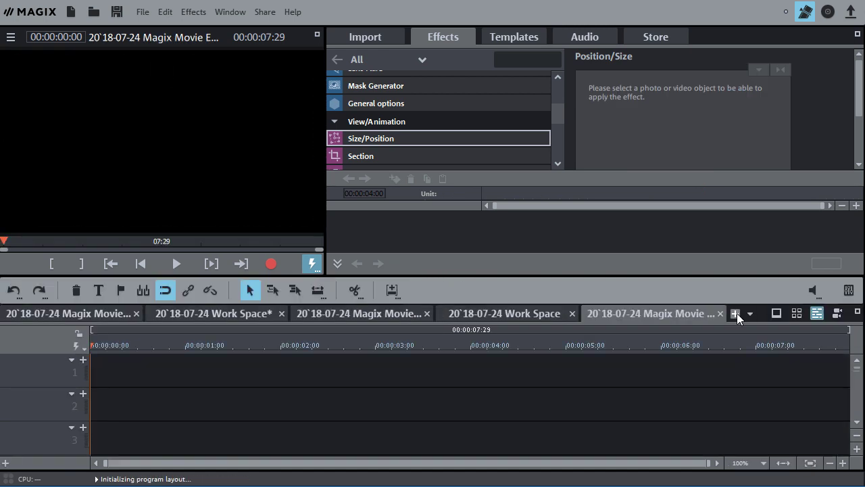
Step: Place 20`18-07-24 Work Space.mxv from the Your Channel Logo folder onto track 1
key("alt+Tab")
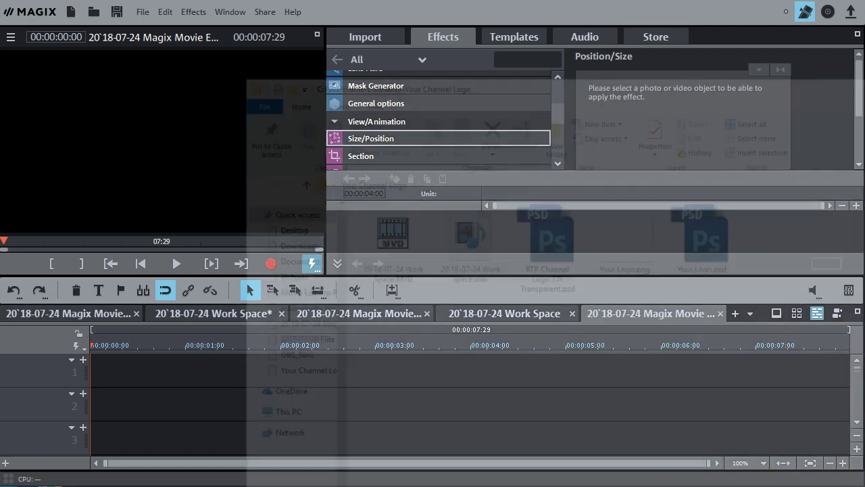
left_click_drag(510, 93, 768, 133)
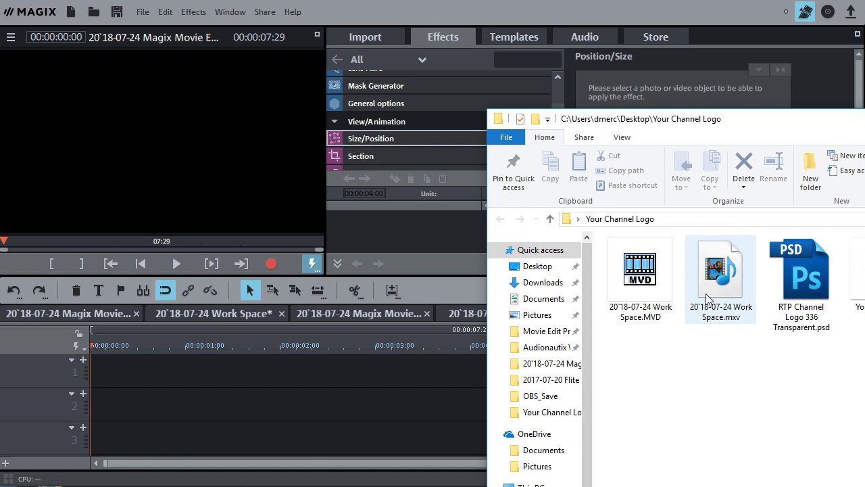
left_click_drag(722, 276, 130, 378)
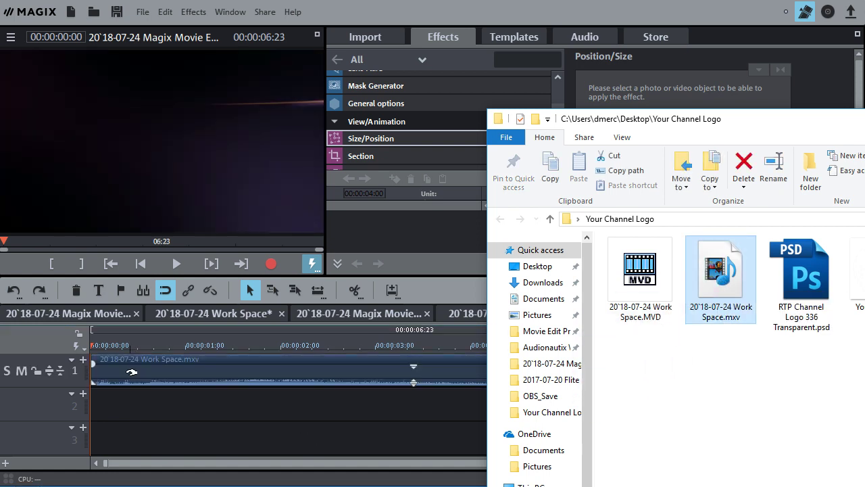
left_click_drag(864, 125, 723, 130)
key("alt+Tab")
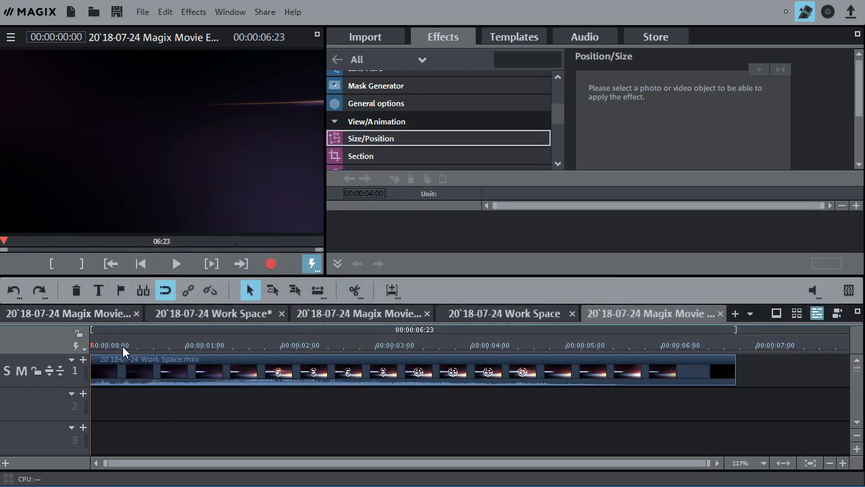
Step: Play the imported intro clip, stopping around two seconds in
key("space")
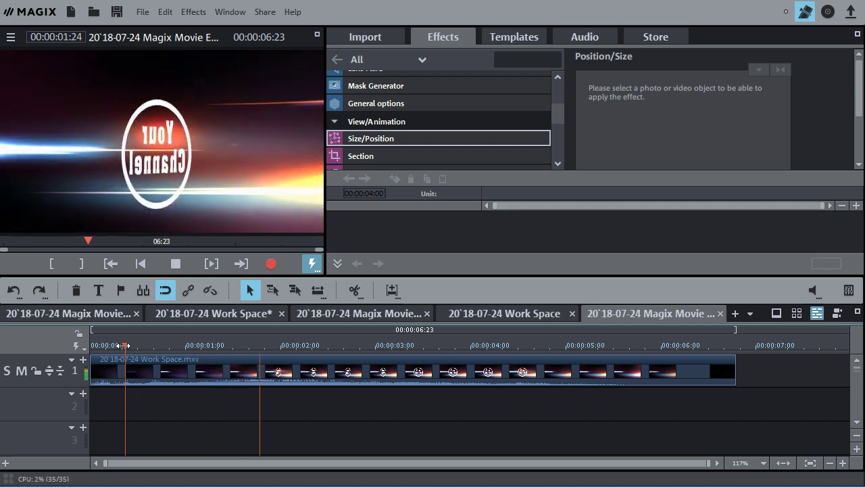
key("space")
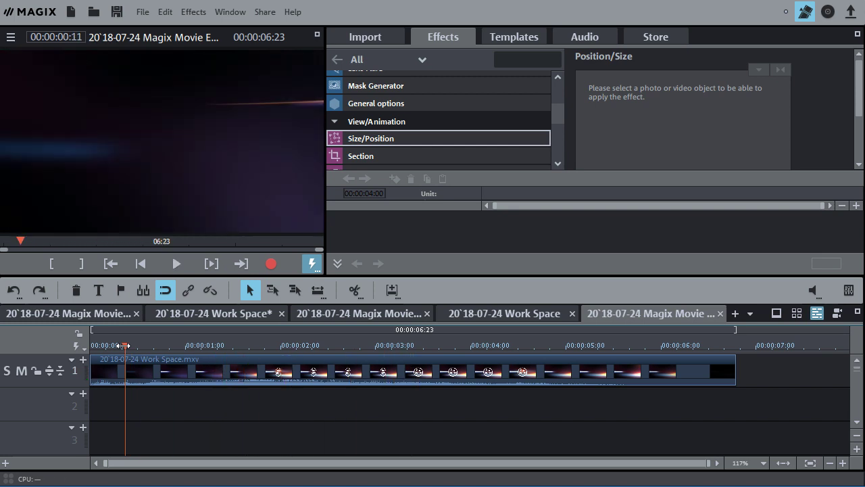
key("space")
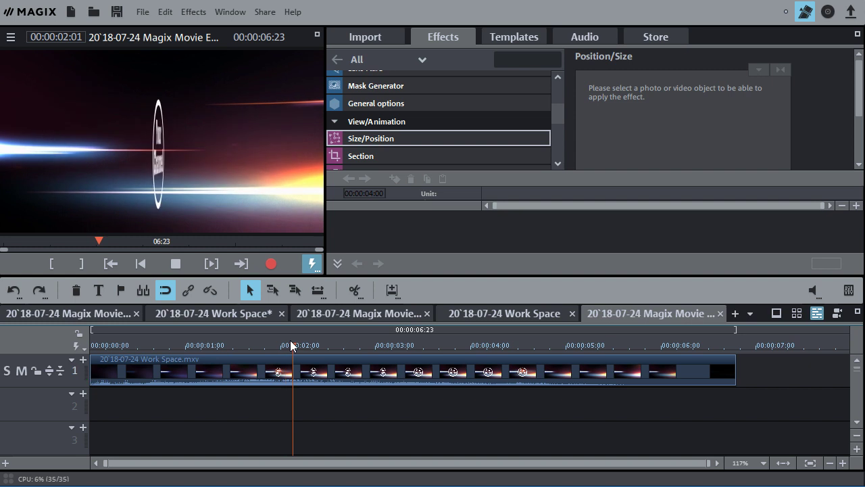
left_click(290, 340)
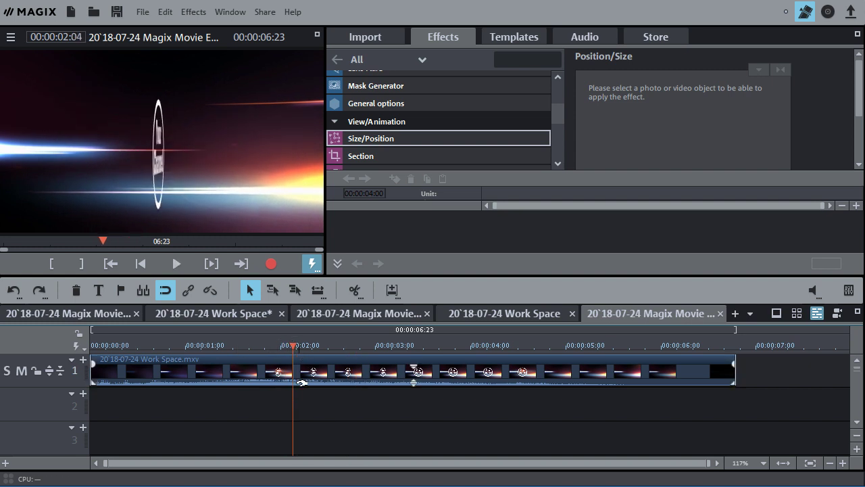
Step: Inspect the Work Space clips on tracks 2–5, then select the Work Space.mxv clip in the new movie
left_click(497, 313)
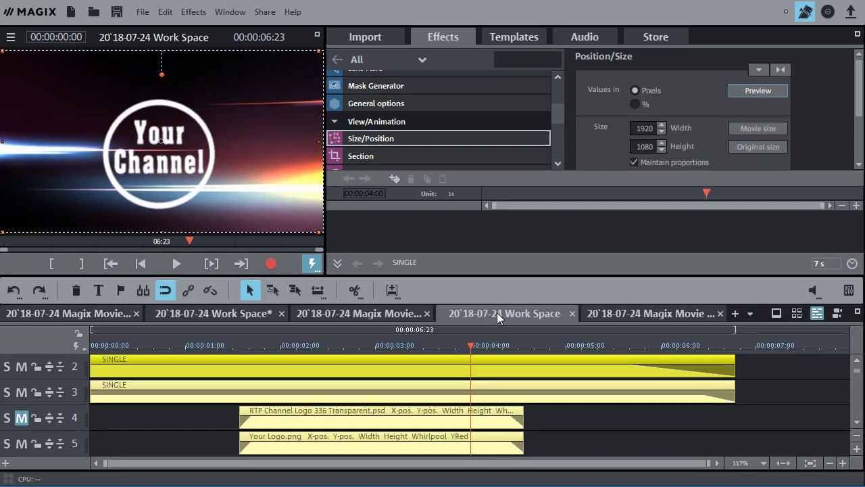
left_click(346, 419)
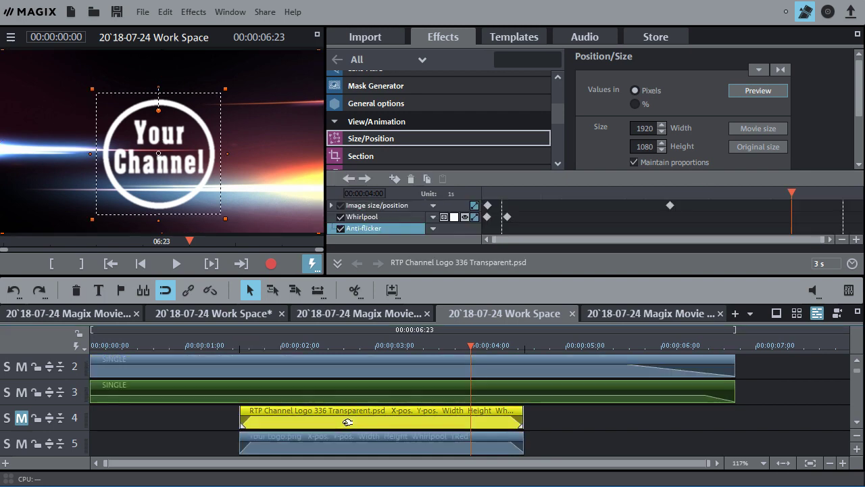
left_click(347, 447)
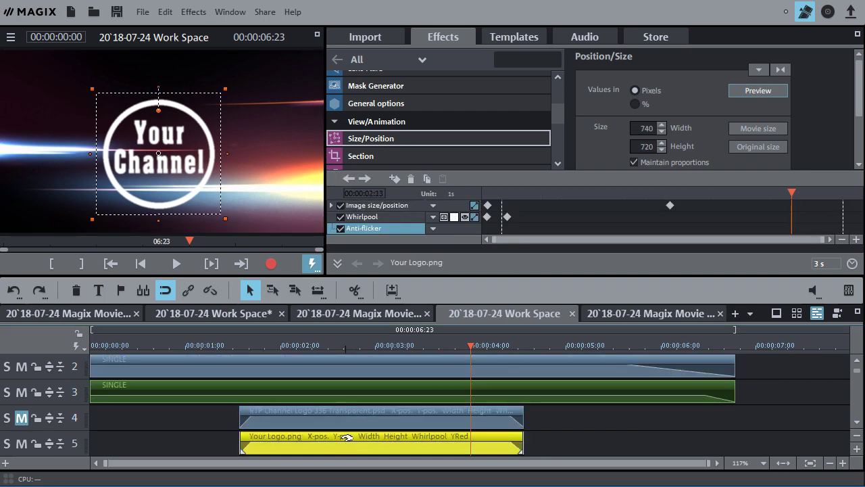
left_click(344, 370)
left_click(352, 391)
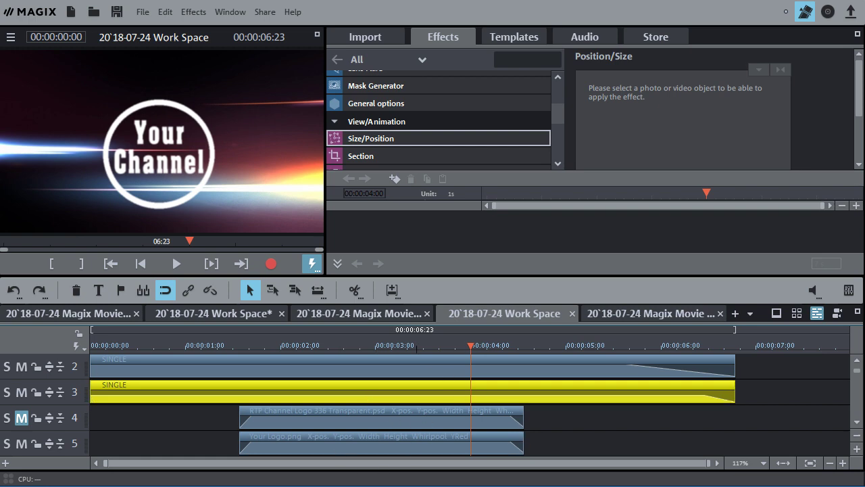
left_click(635, 311)
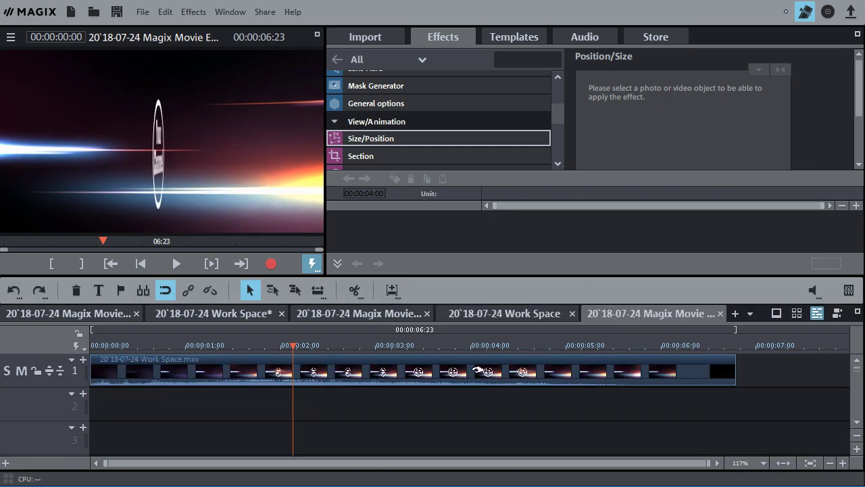
left_click(329, 365)
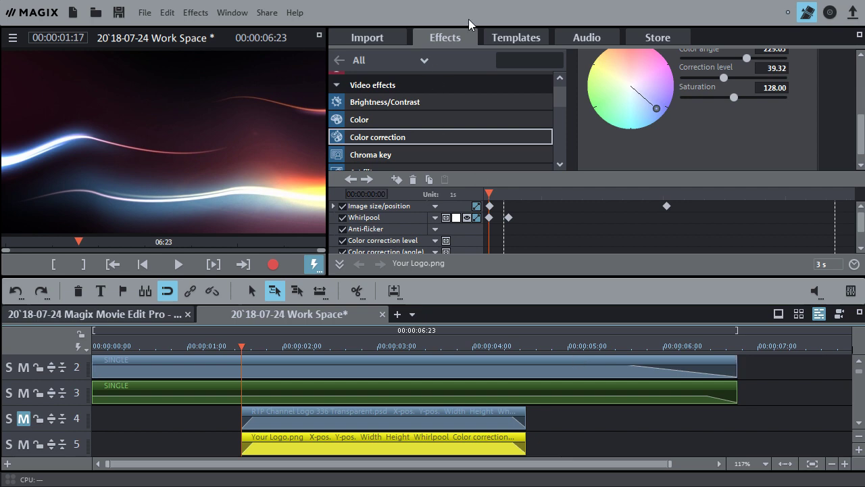
Step: Browse the Intros/Outros Basic templates and preview the Epic (Intro) template
left_click(516, 39)
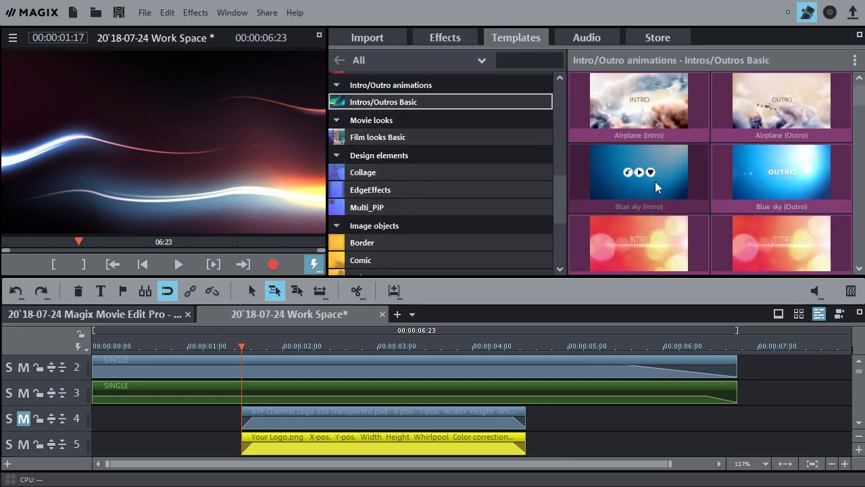
left_click_drag(860, 99, 862, 129)
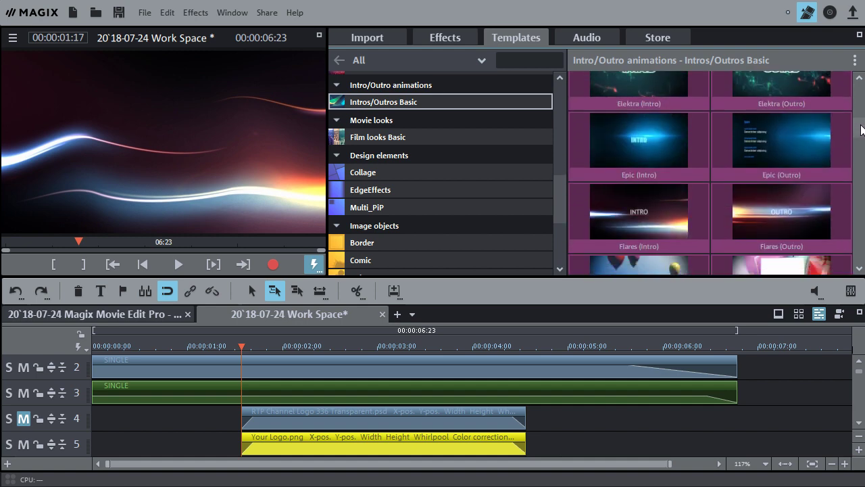
left_click(639, 142)
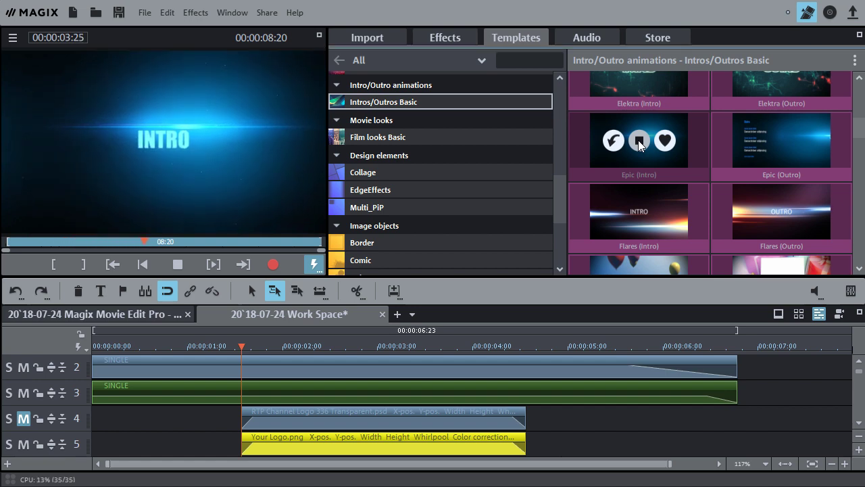
left_click(639, 141)
Step: Preview the Flares (Intro) and Impulse (Intro) templates
mouse_move(784, 164)
left_click(640, 212)
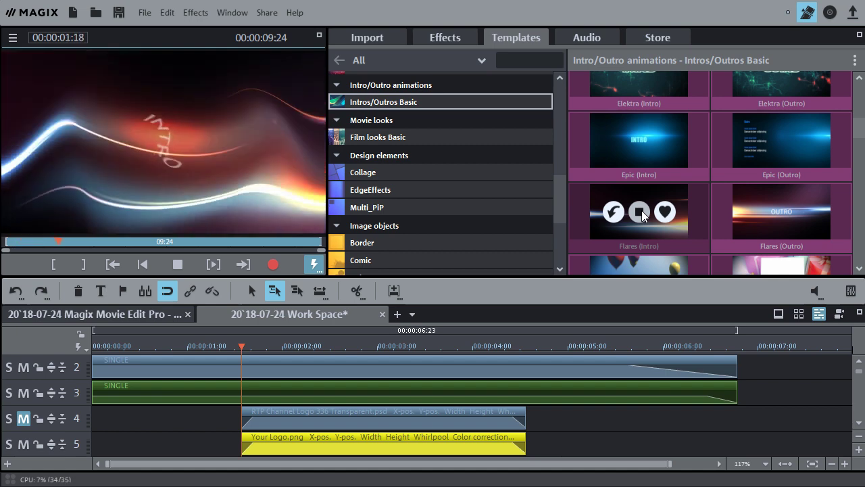
left_click(640, 212)
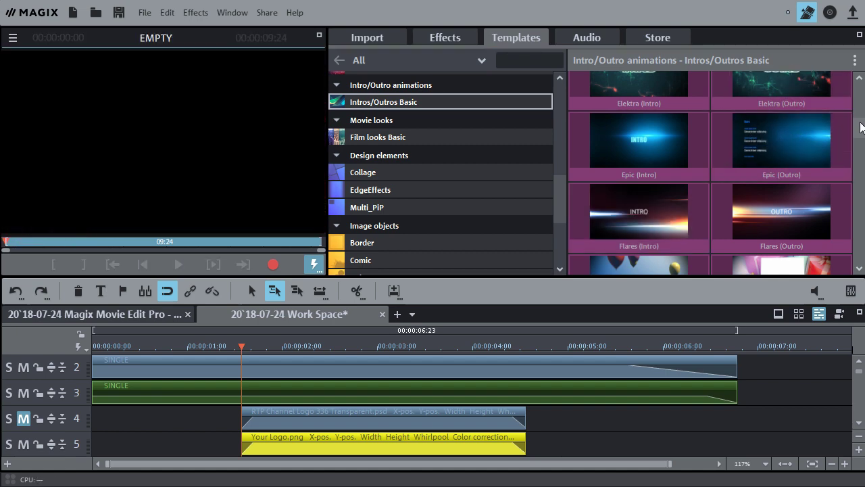
left_click_drag(860, 126, 861, 148)
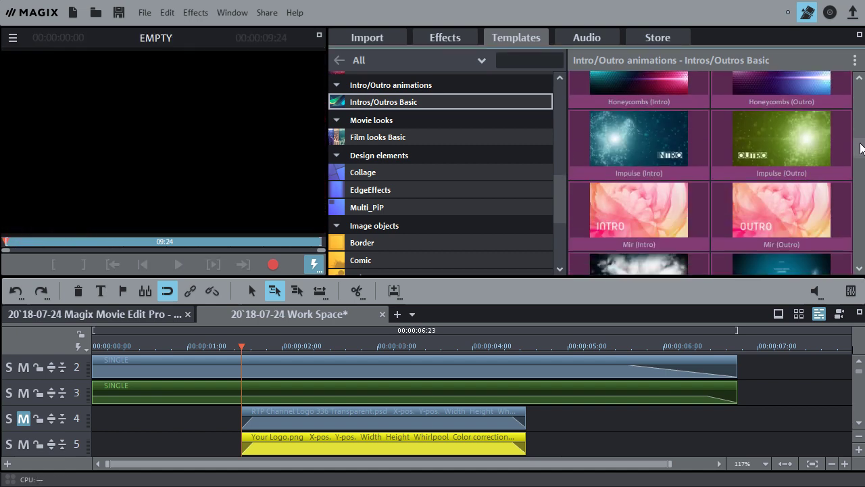
left_click(640, 141)
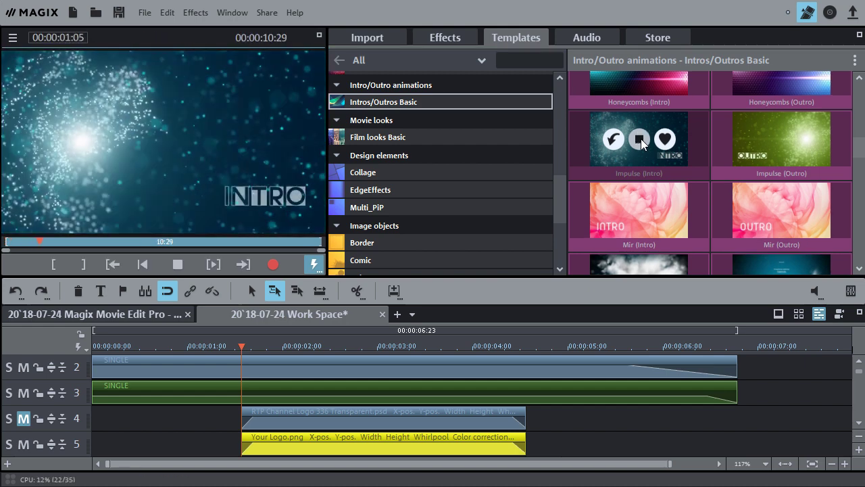